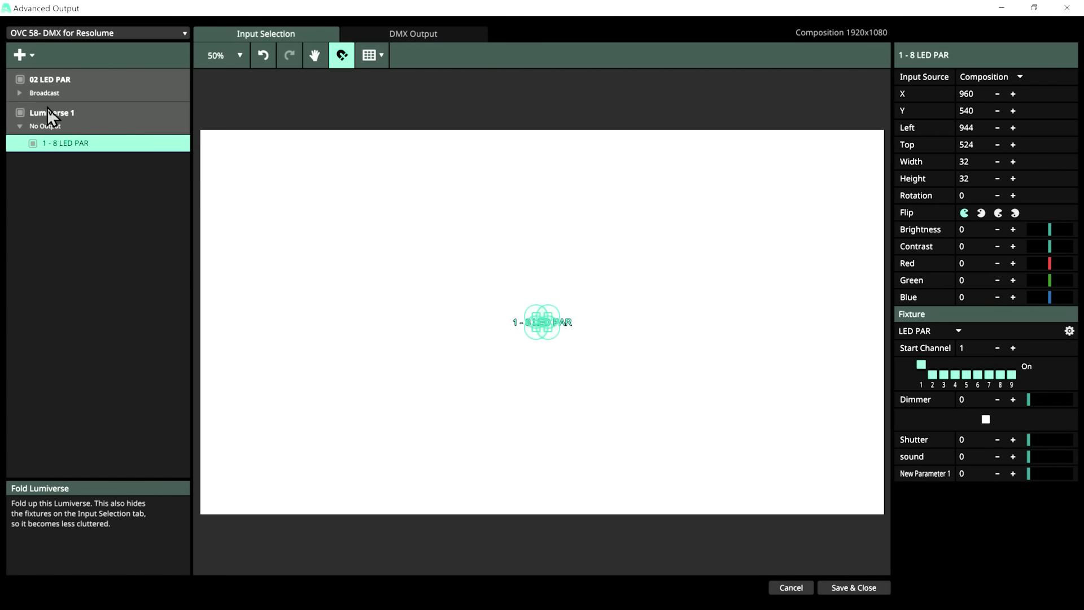
Rename Lumiverse 1 as "03 SHEHDS" and select its LED PAR fixture
double_click(48, 111)
type("03 SH")
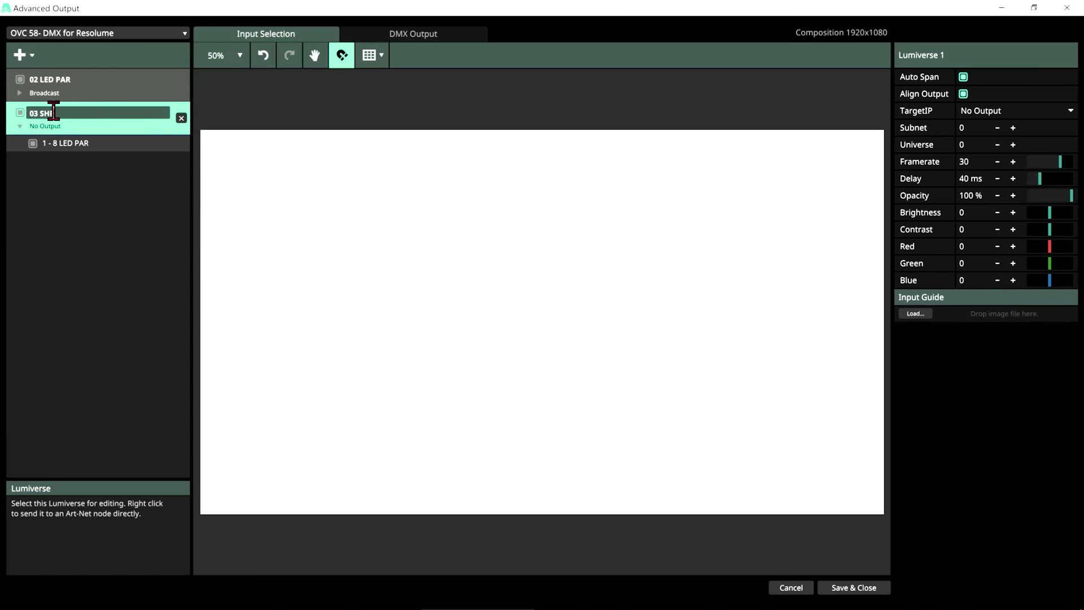
type("EHDS")
left_click(70, 143)
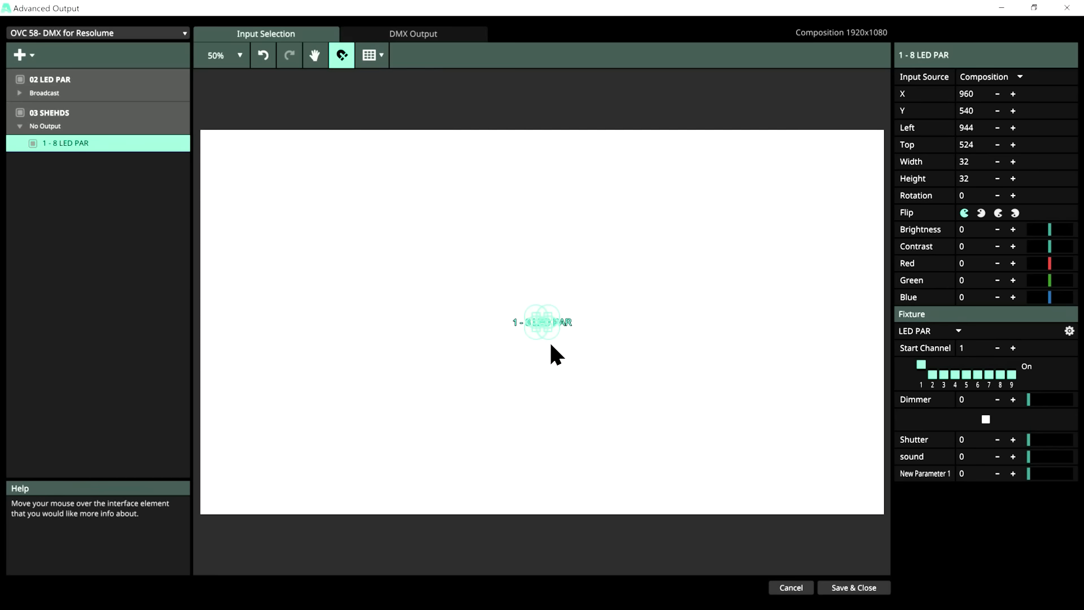
Enlarge the LED PAR fixture's input area on the canvas to 232 × 232
scroll(552, 351, "up", 3)
left_click_drag(537, 309, 666, 425)
scroll(669, 425, "down", 2)
scroll(642, 385, "down", 1)
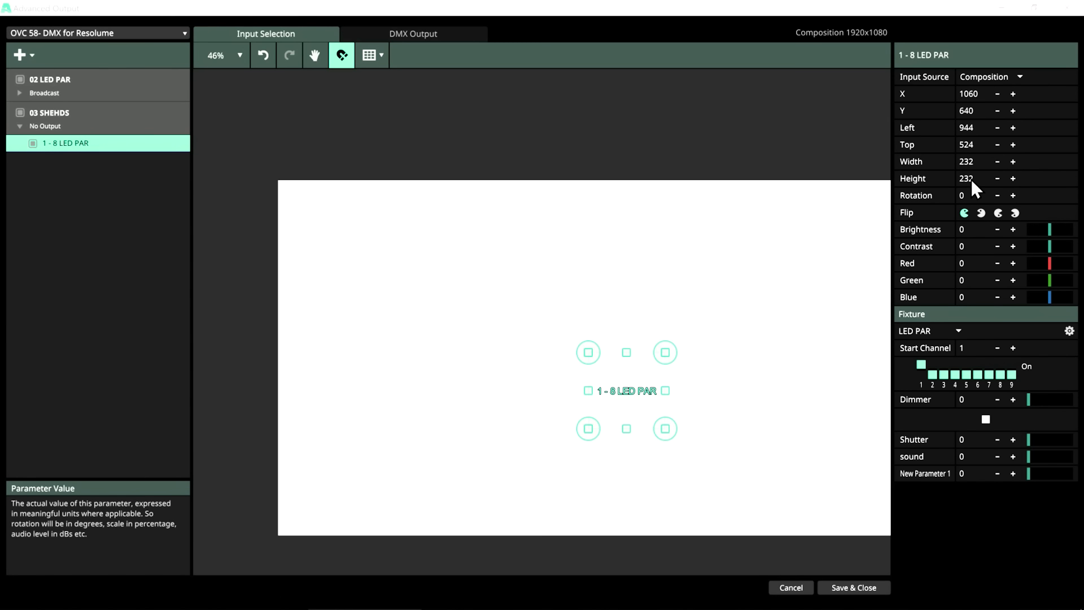
Fit the LED PAR fixture's input area to the full composition and set its height to 60
right_click(59, 143)
left_click(84, 286)
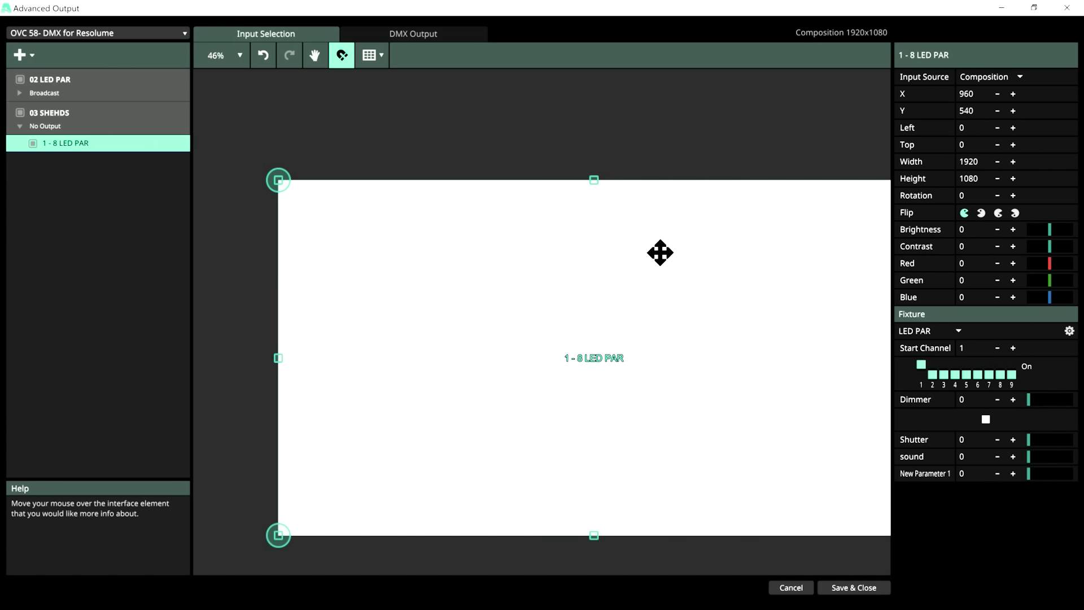
left_click(982, 179)
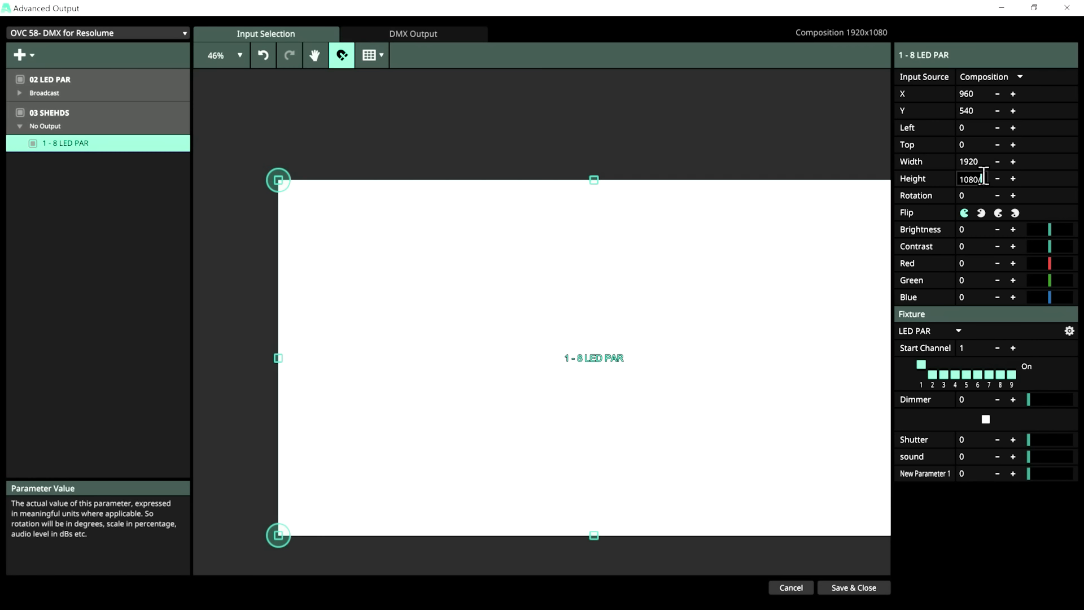
key("BackSpace")
key("BackSpace")
key("BackSpace")
key("BackSpace")
type("60")
key("Return")
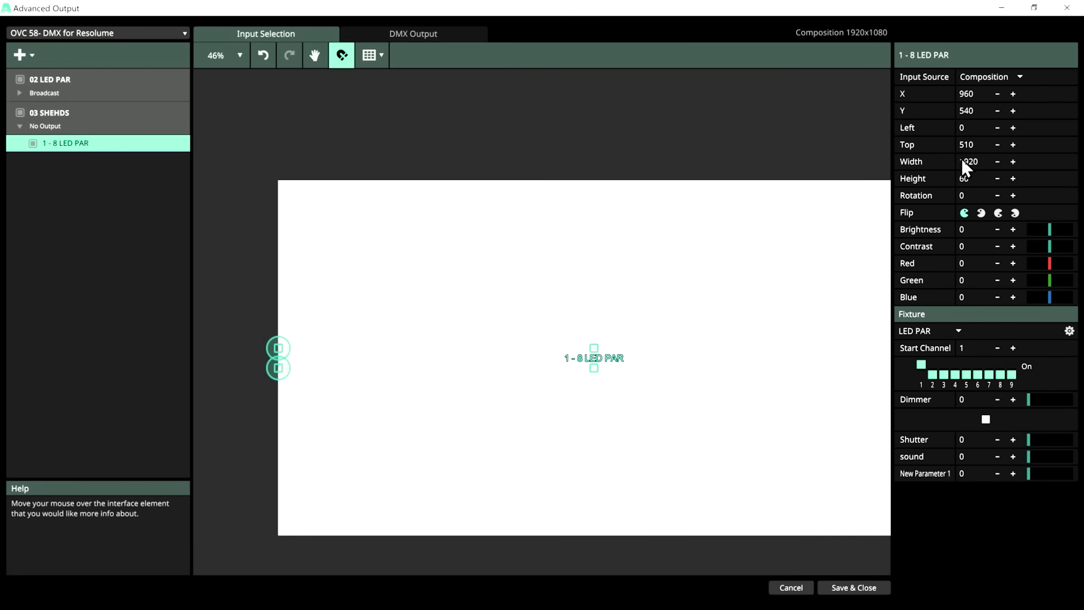
Set the fixture's input width to 480 and move it into the composition's top-left corner at X 240, Y 30
left_click(985, 162)
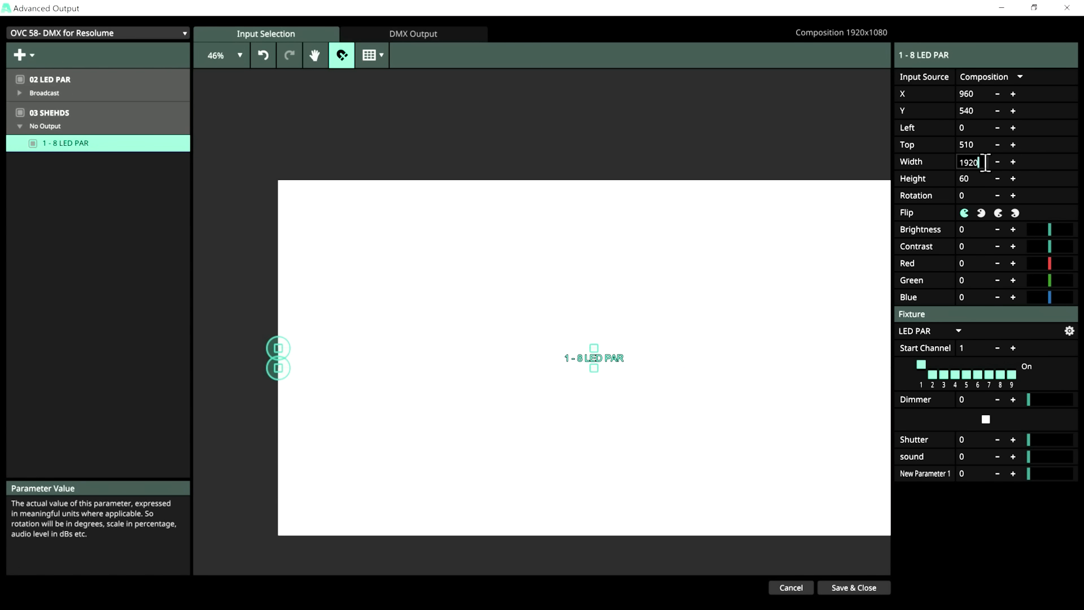
key("BackSpace")
key("BackSpace")
key("BackSpace")
key("BackSpace")
type("480")
key("Return")
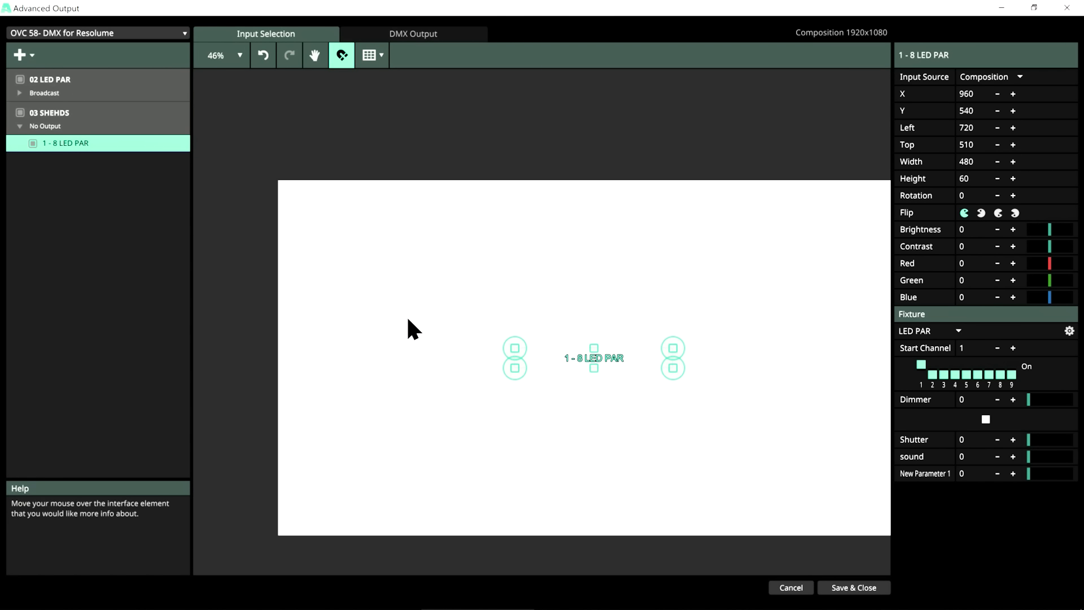
left_click_drag(617, 360, 380, 193)
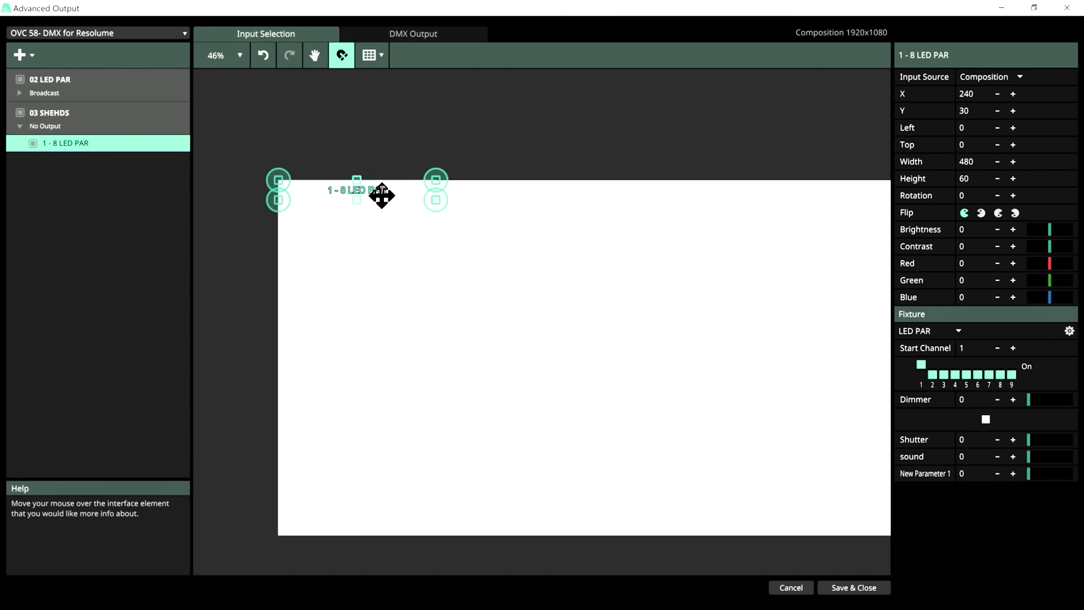
Create a new fixture definition named "SHEHDS 108 ch" in the Fixture Editor
left_click(1069, 331)
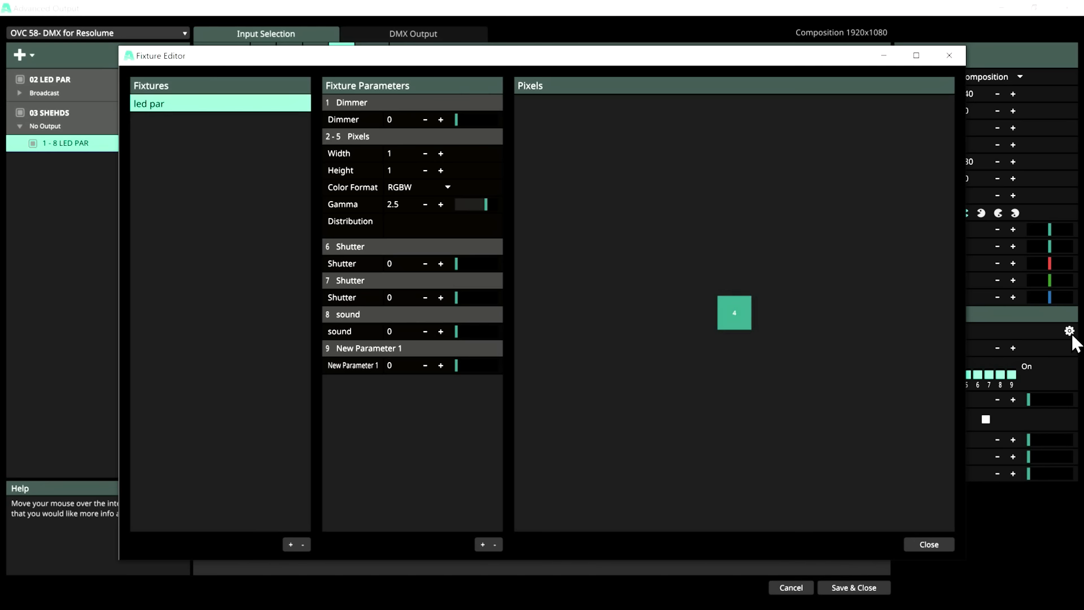
left_click(290, 545)
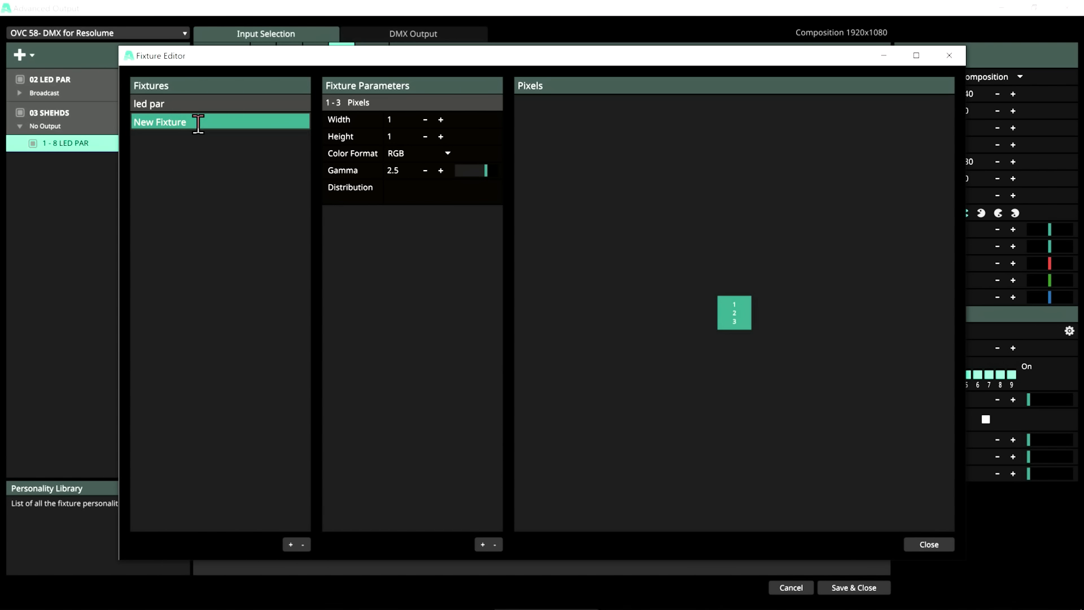
type("SHEHDS 108 ch")
key("Return")
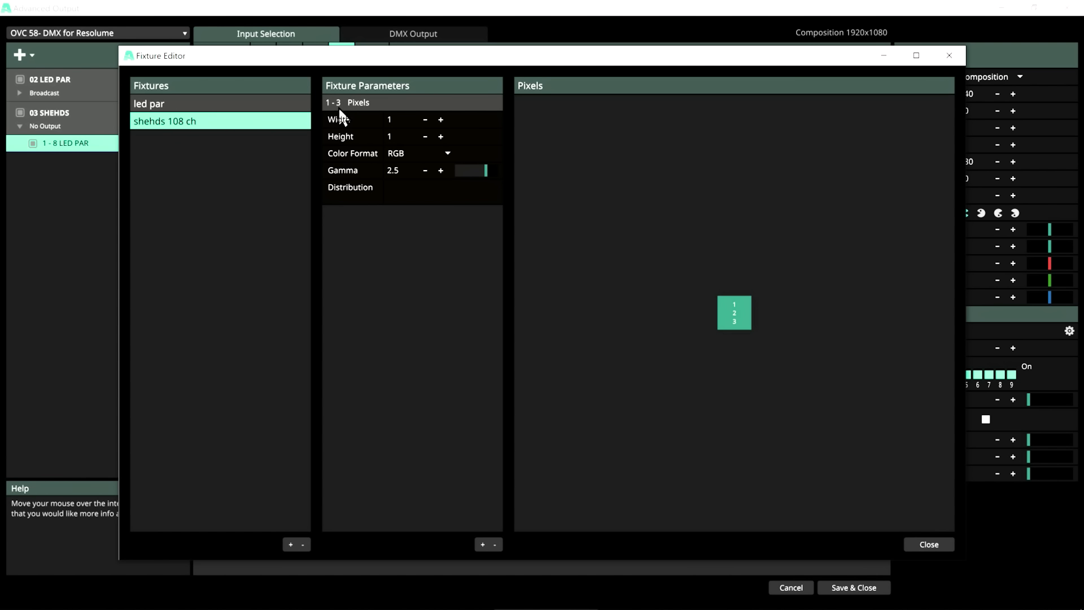
Set the new fixture's pixel color format to RGBWA and add one extra parameter after the pixels
left_click(407, 154)
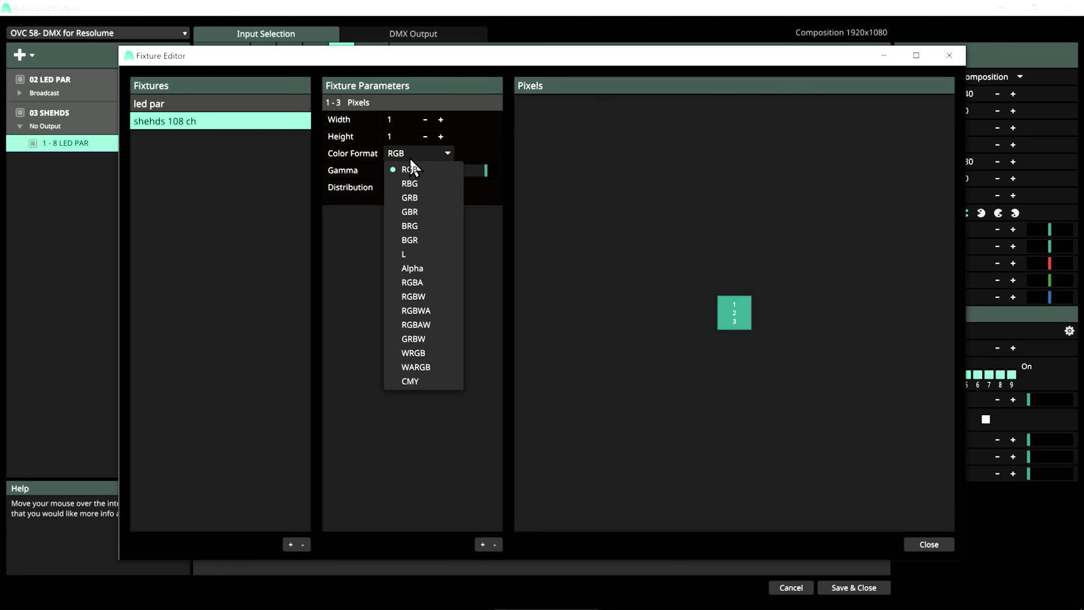
left_click(436, 309)
left_click(483, 544)
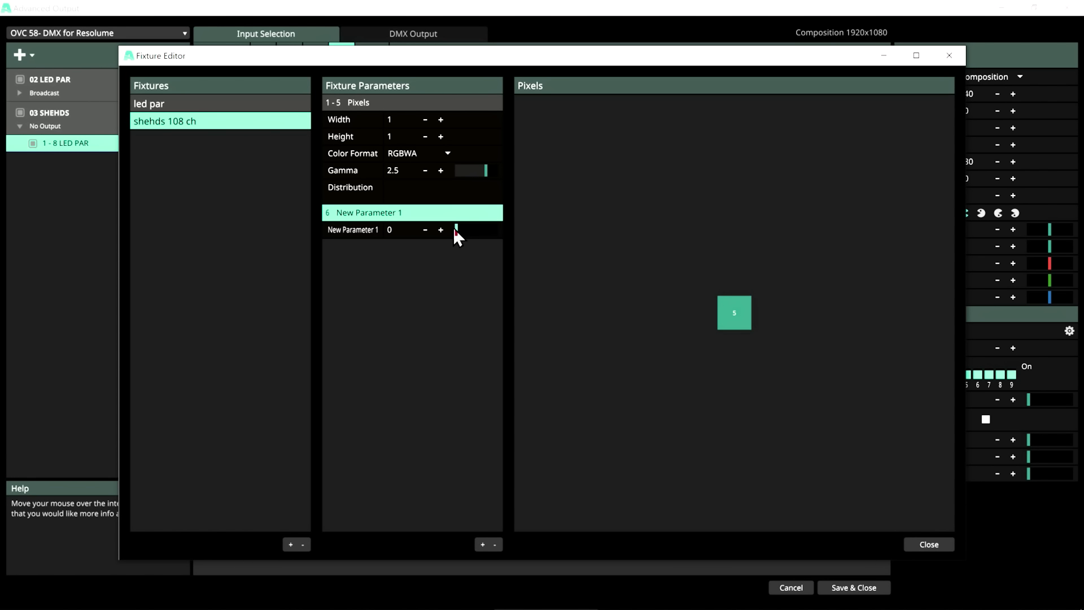
Rename the SHEHDS fixture definition as "shehds 6ch"
double_click(172, 126)
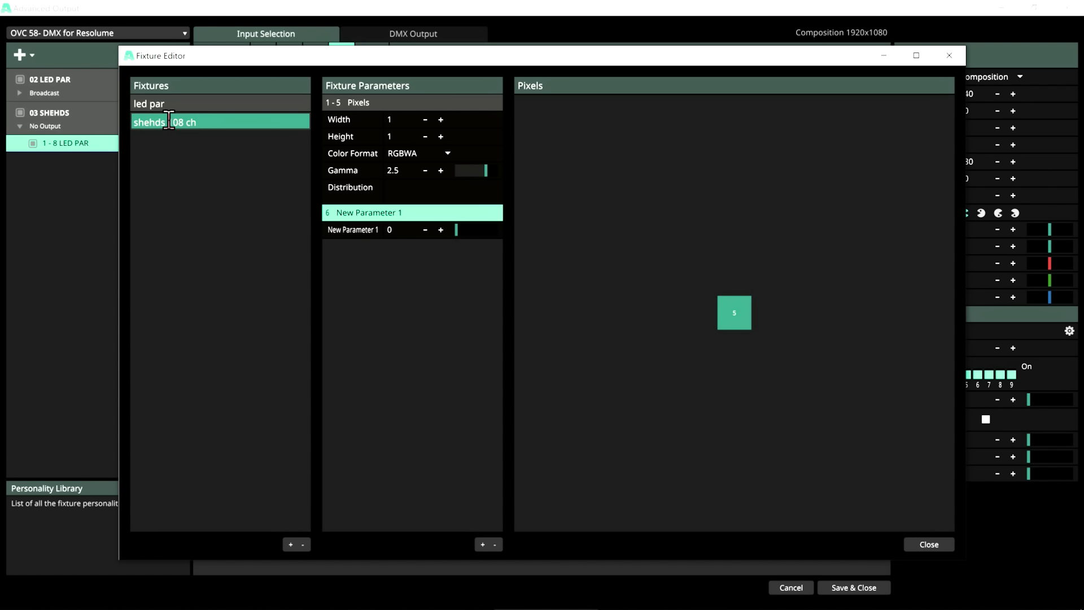
key("BackSpace")
key("BackSpace")
key("BackSpace")
key("BackSpace")
key("BackSpace")
key("BackSpace")
type("6ch")
left_click(318, 343)
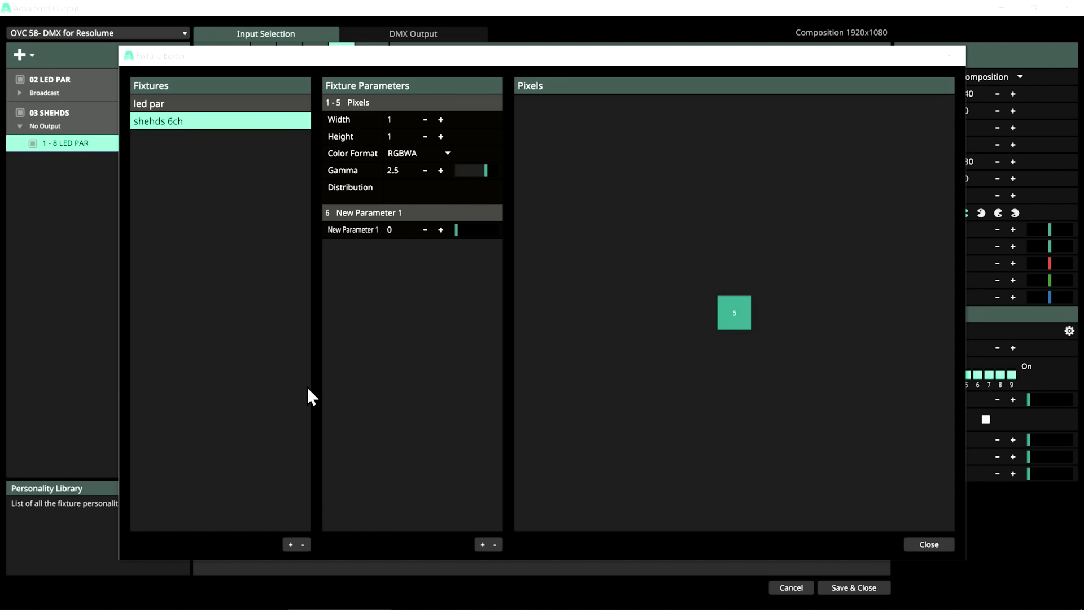
Close the Fixture Editor, assign the shehds 6ch definition to the selected fixture and check its layout in the DMX output
left_click(931, 545)
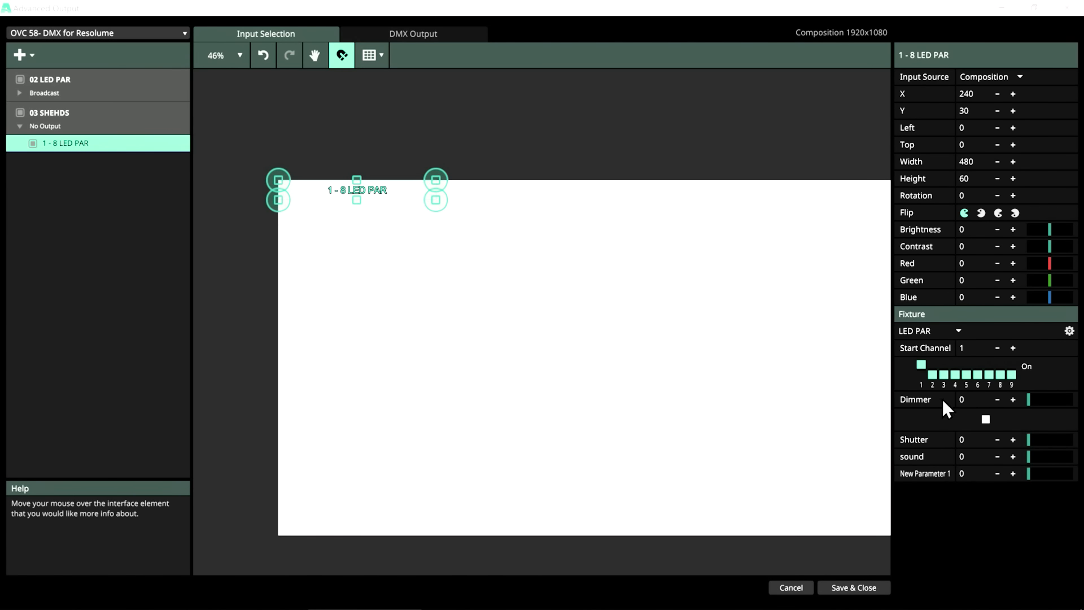
left_click(938, 331)
left_click(932, 376)
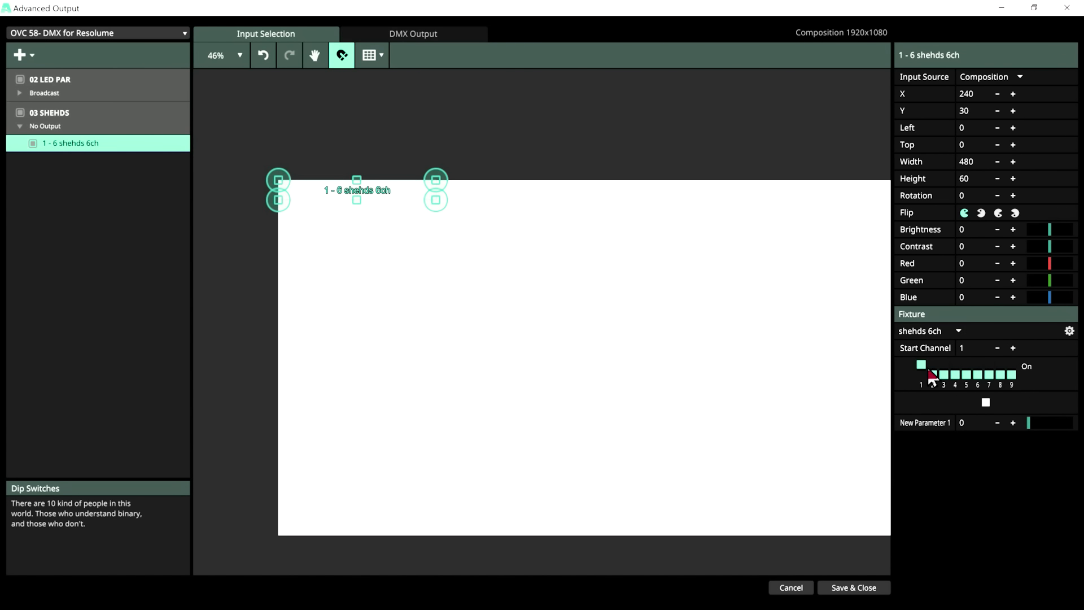
left_click(398, 33)
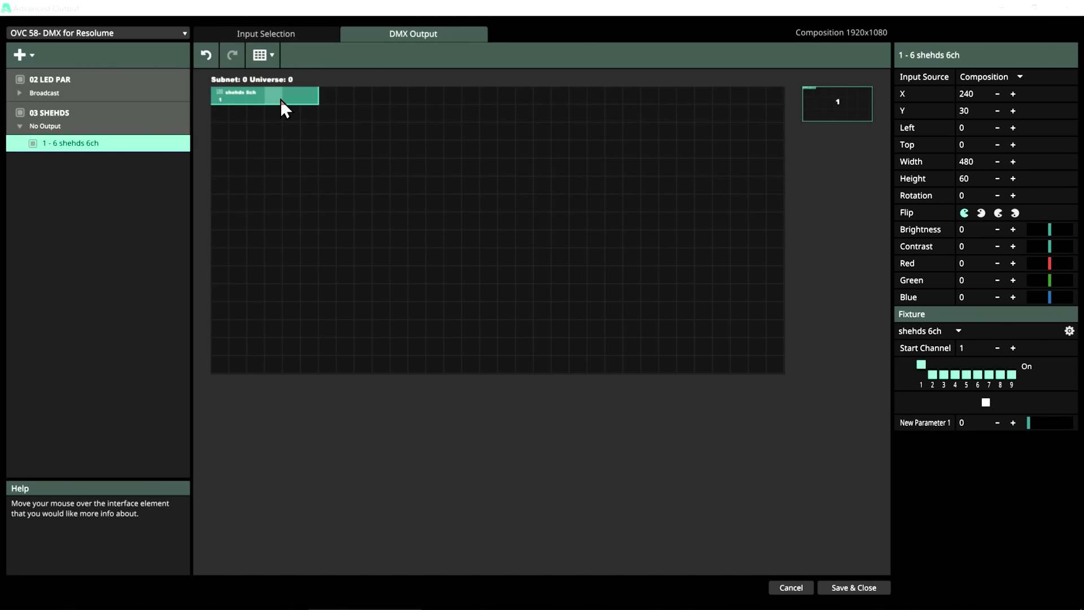
left_click(265, 33)
Configure the 03 SHEHDS Lumiverse to use universe 2 with Broadcast as its target IP
left_click(85, 115)
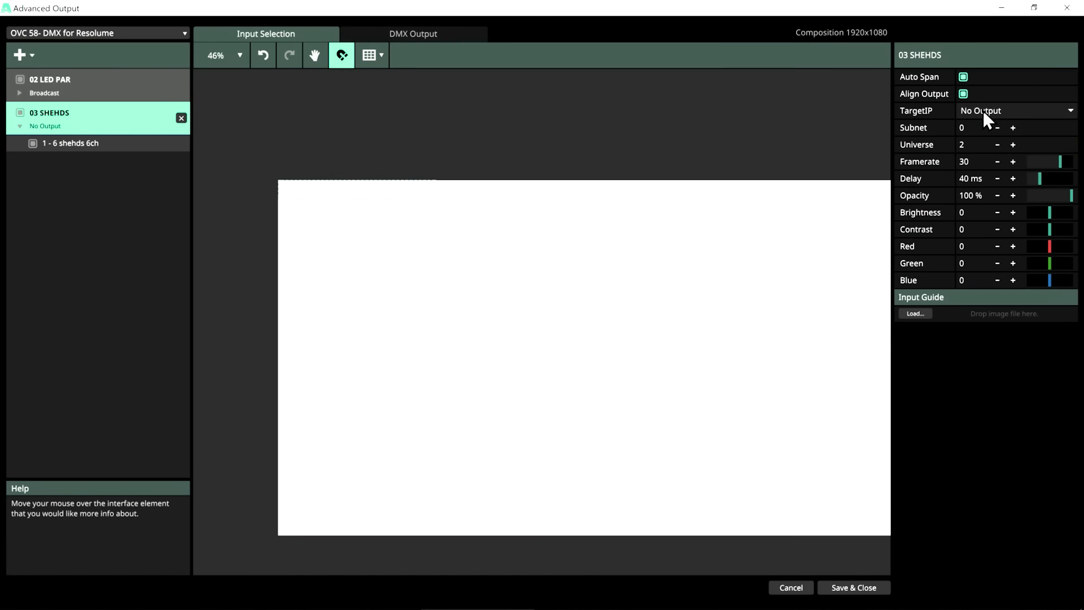
left_click(984, 110)
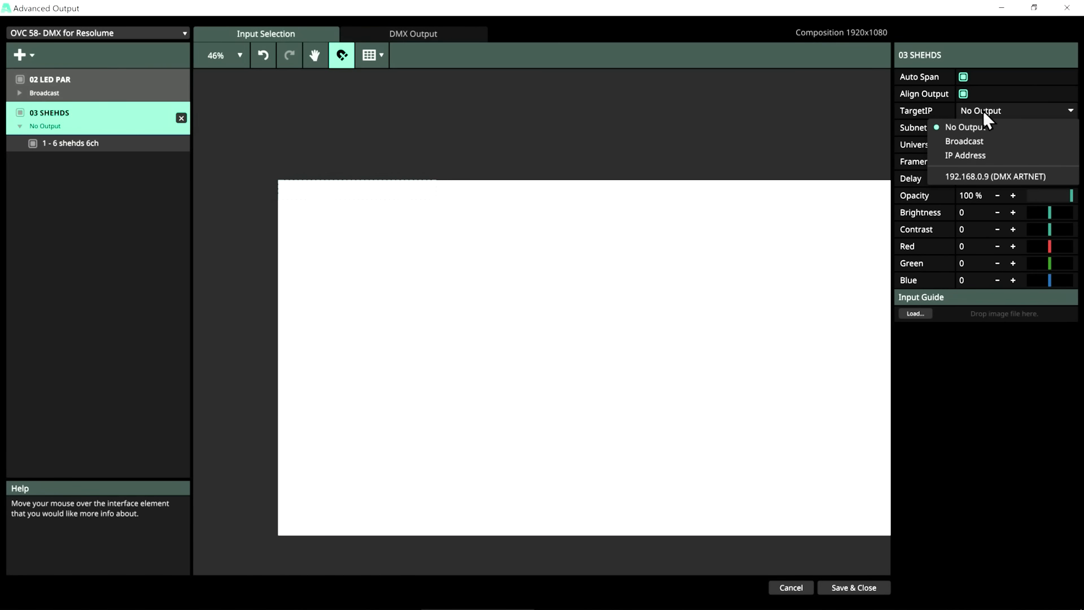
left_click(983, 141)
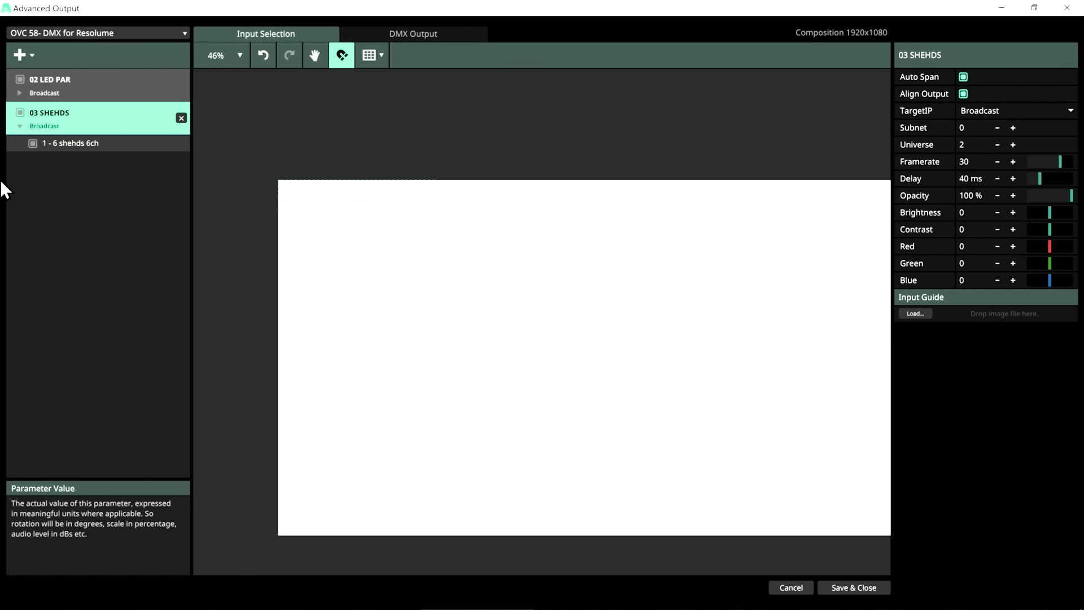
Set the shehds 6ch fixture's input source to Layer 2, then save and close the advanced output setup
left_click(74, 145)
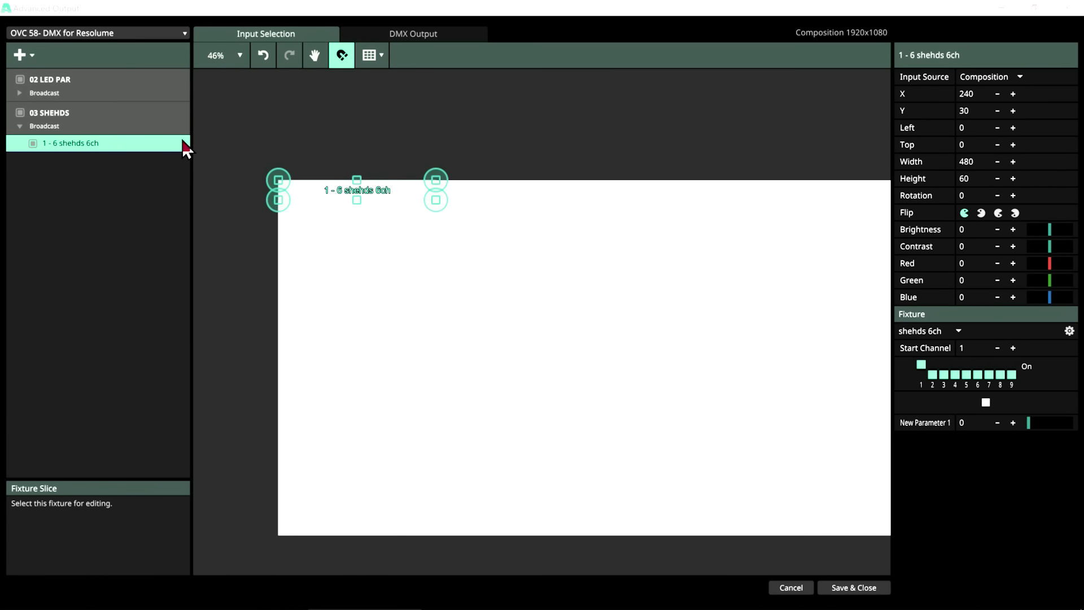
left_click(985, 78)
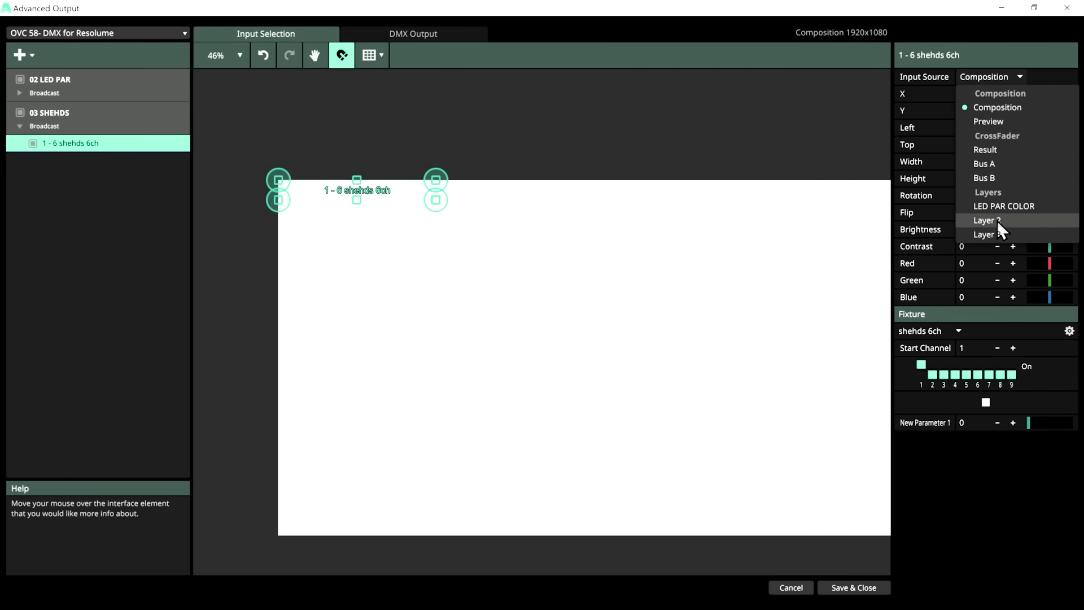
left_click(997, 221)
left_click(854, 587)
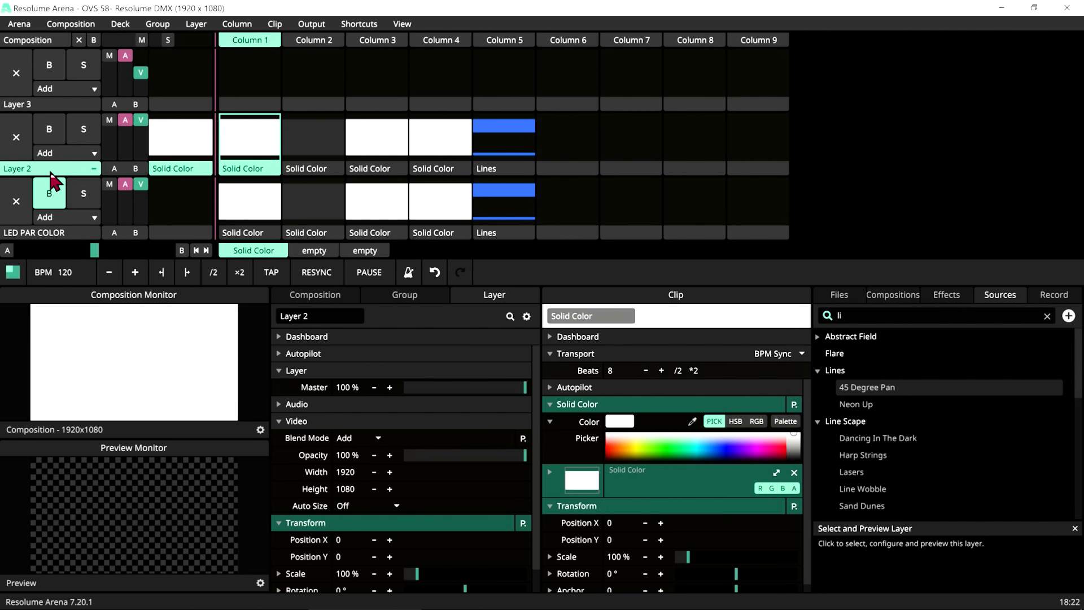
Rename Layer 2 in the composition as "SHEHDS"
left_click(51, 170)
left_click(343, 316)
type("SHEH")
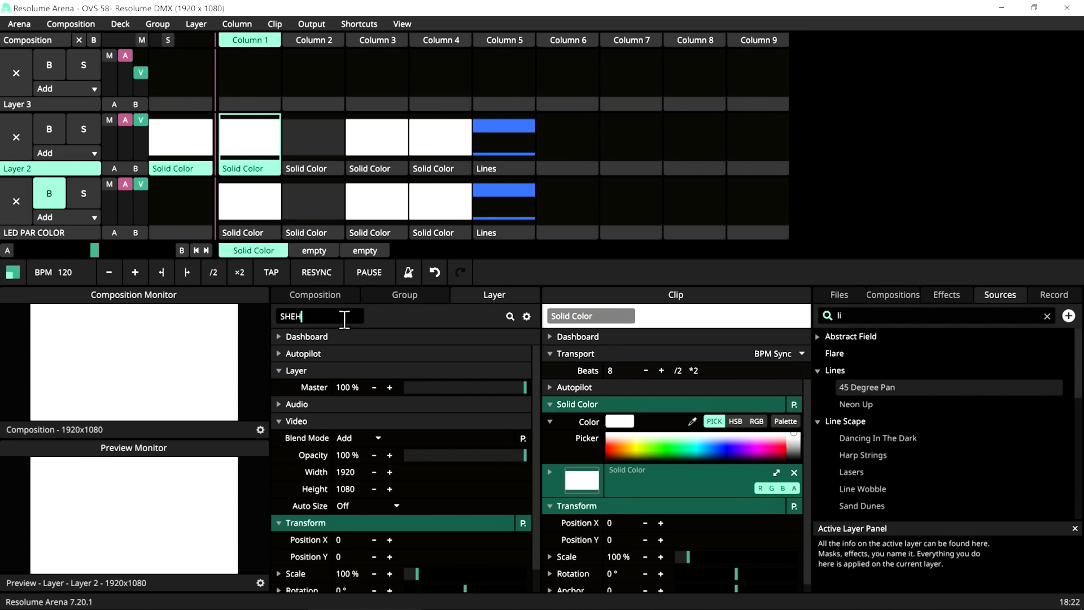
type("DS")
key("Return")
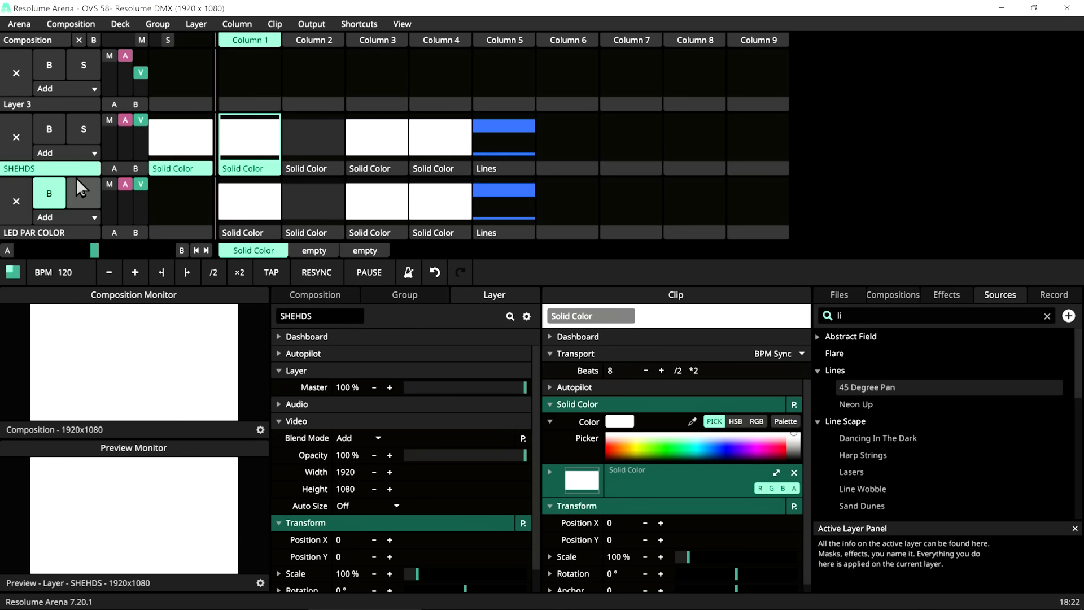
left_click(56, 128)
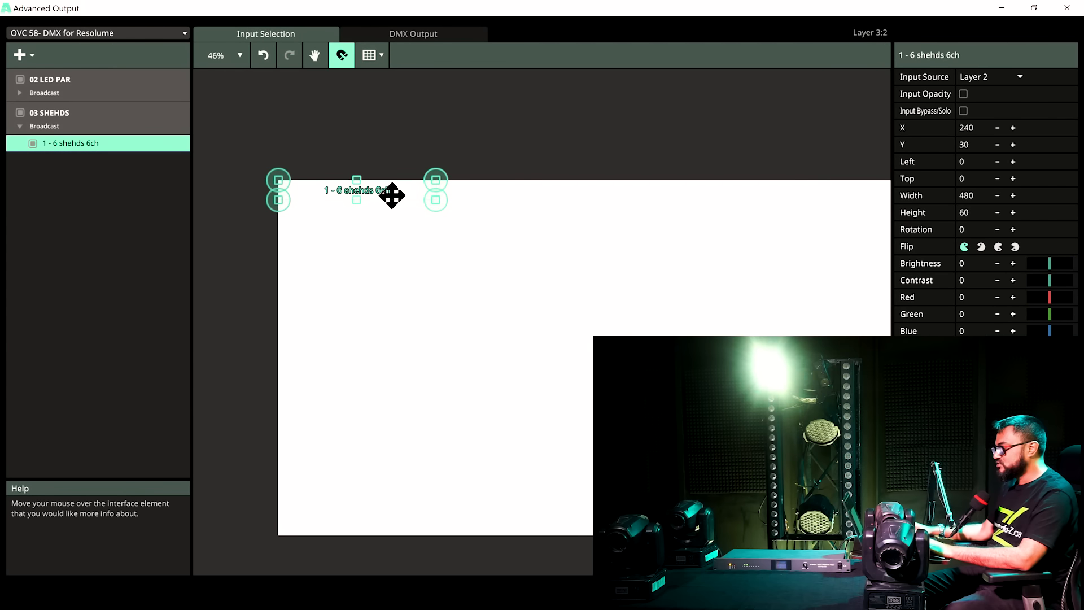
Duplicate the shehds 6ch fixture, place the copy directly below the original at Y 90, and save the output setup
key("ctrl+d")
left_click_drag(392, 192, 392, 214)
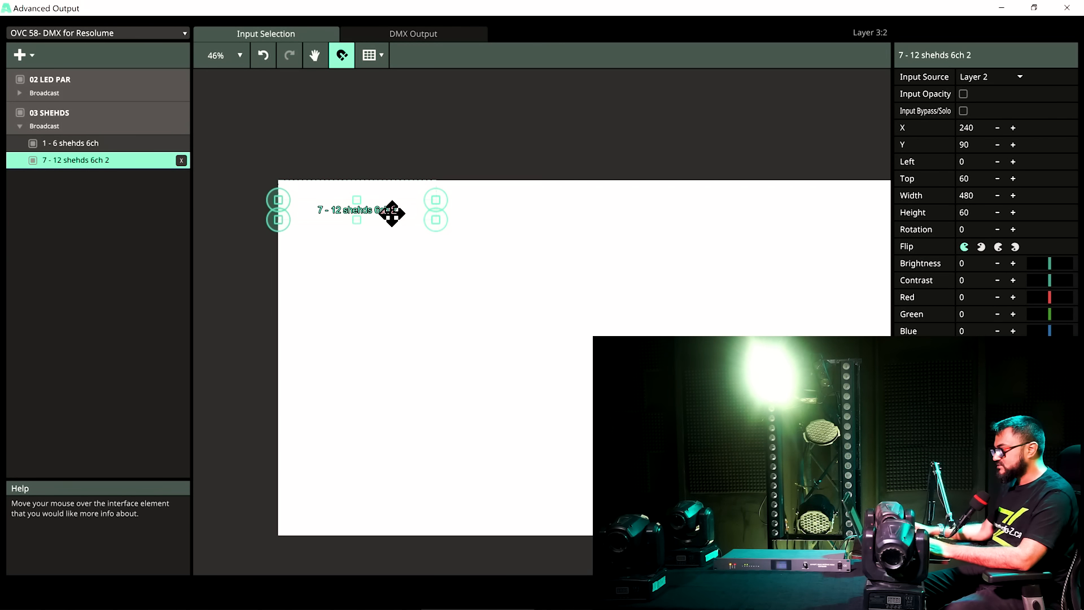
scroll(452, 271, "up", 3)
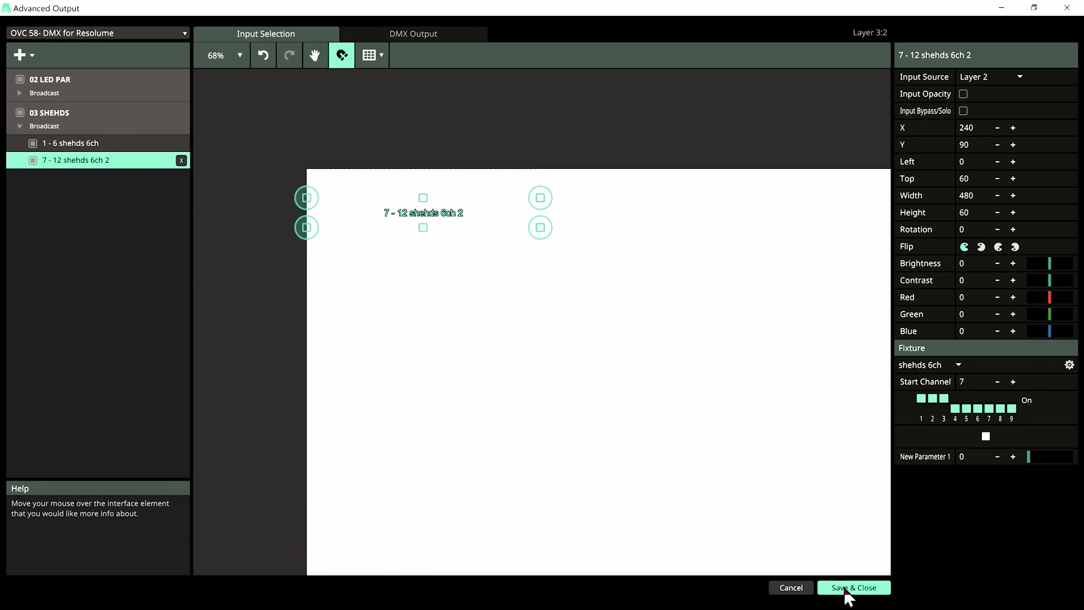
left_click(847, 590)
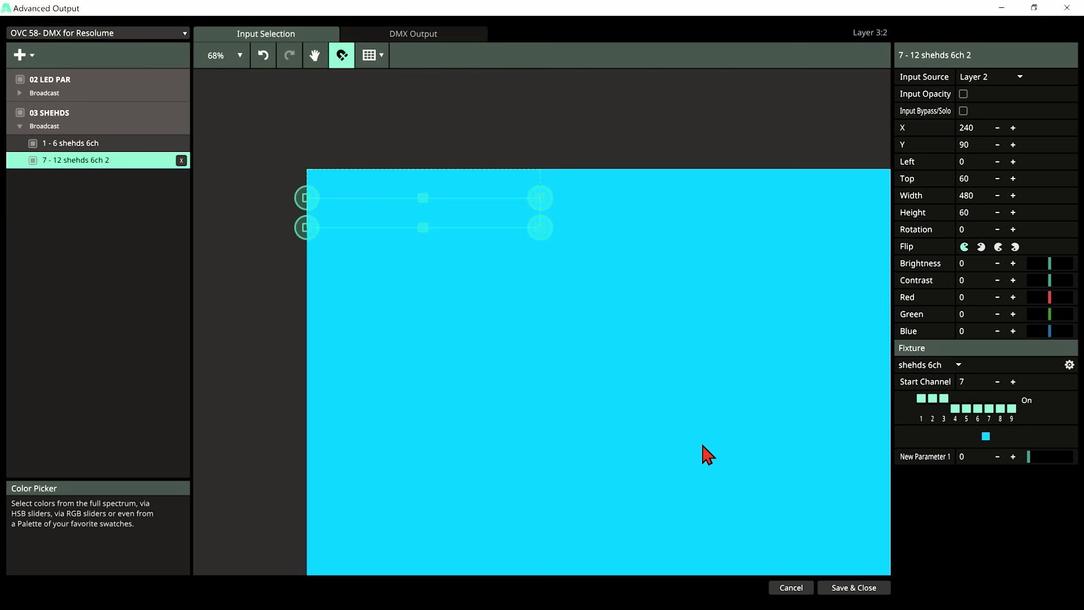
Select both shehds 6ch fixtures, duplicate them and place the copied pair directly below the originals
left_click(50, 82)
left_click(62, 142)
left_click(74, 161)
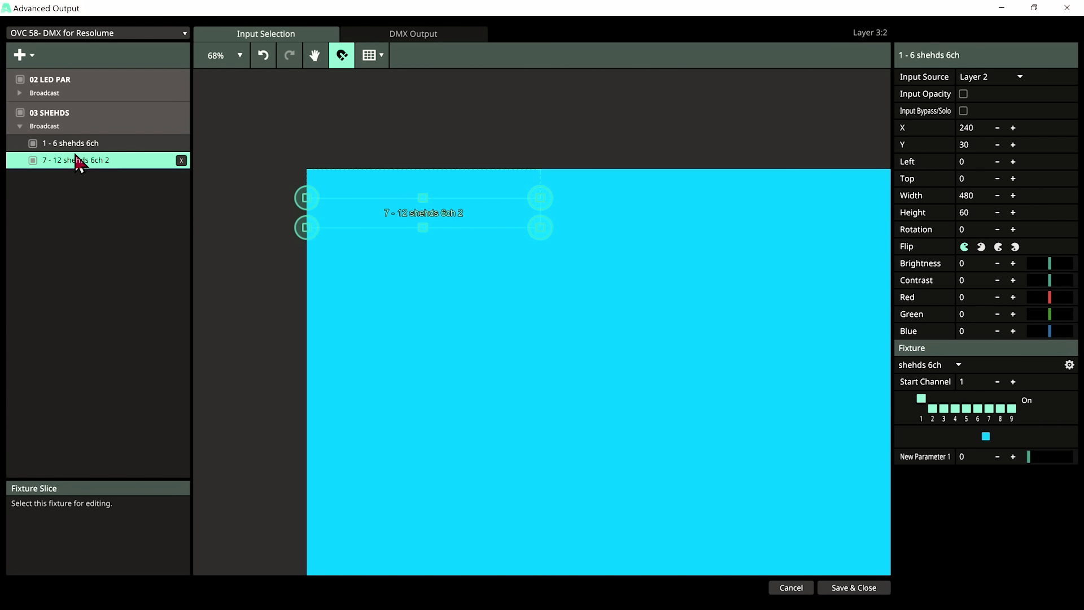
left_click(92, 144, "ctrl")
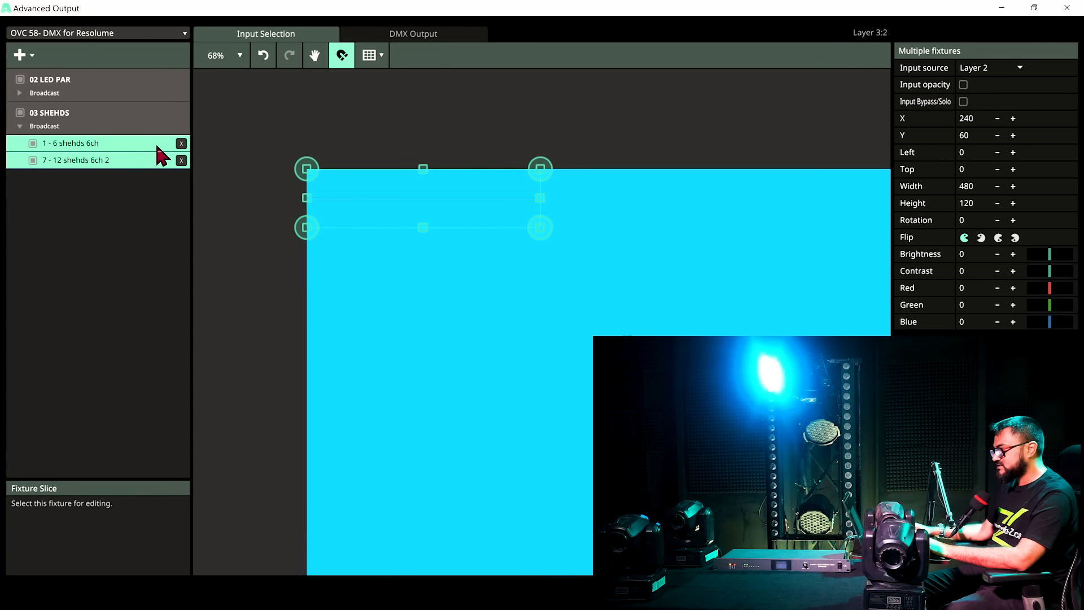
key("ctrl+d")
left_click_drag(343, 193, 349, 248)
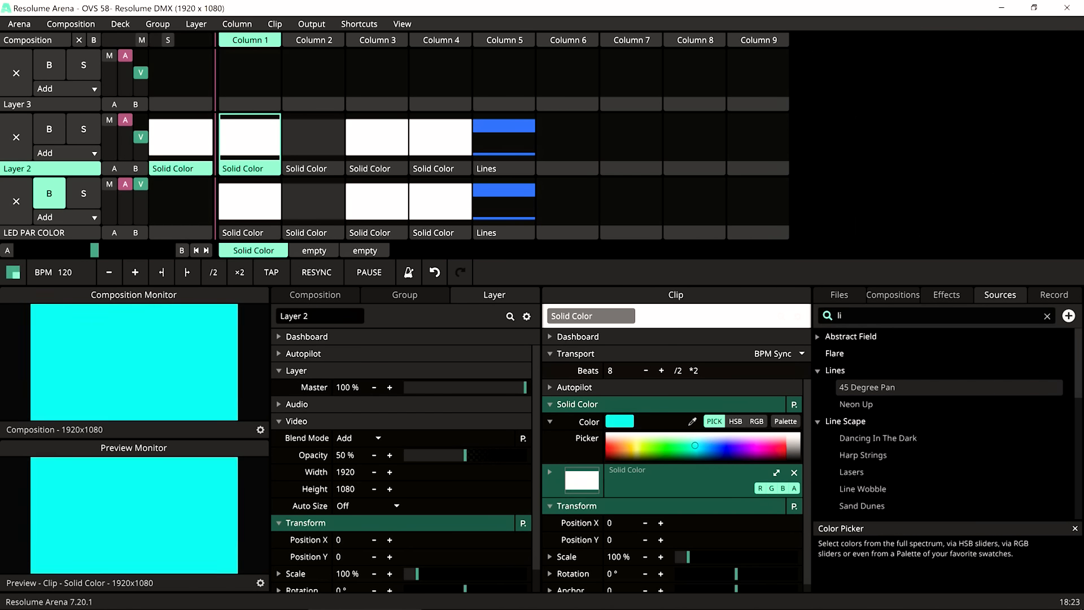
Change the Layer 2 Solid Color clip's color to dark blue
left_click(710, 450)
left_click(720, 456)
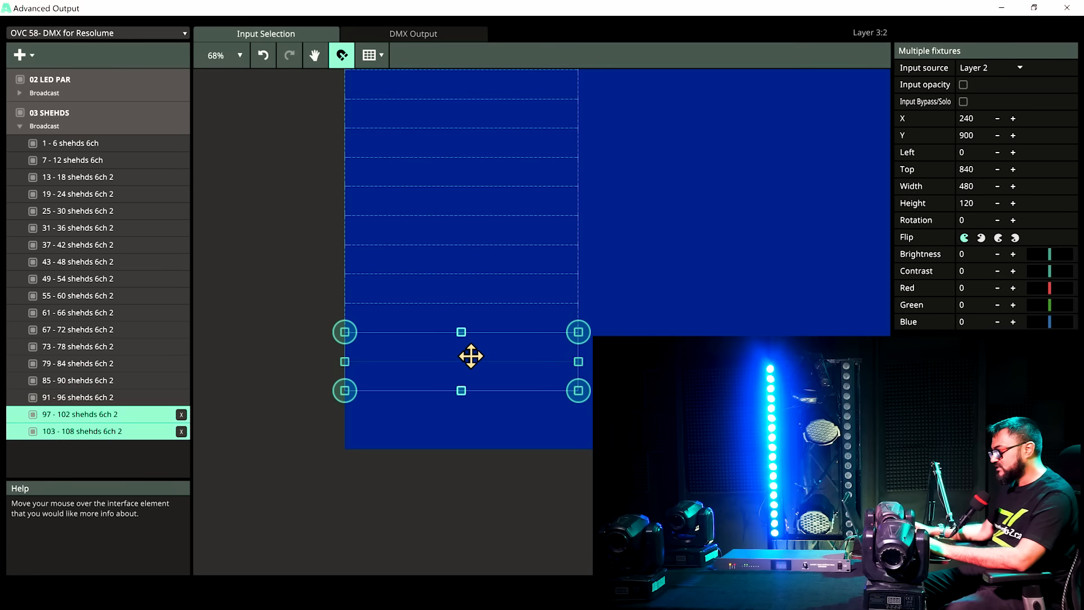
Place the last two shehds fixtures at the bottom of the column, duplicate the whole column at X 1680, and save the output setup
left_click_drag(469, 355, 477, 414)
scroll(473, 419, "down", 3)
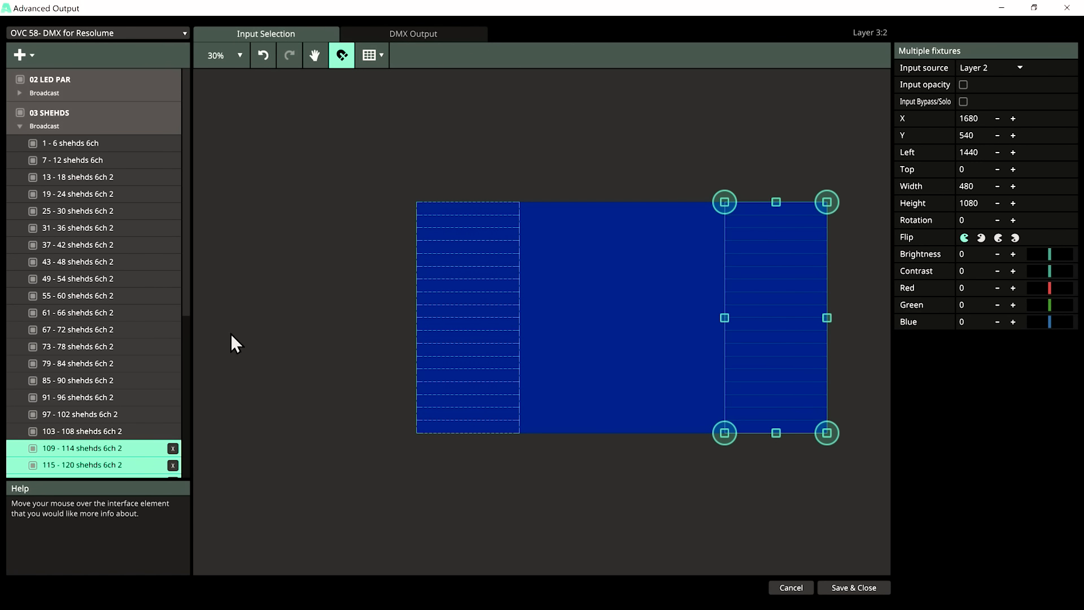
left_click(628, 141)
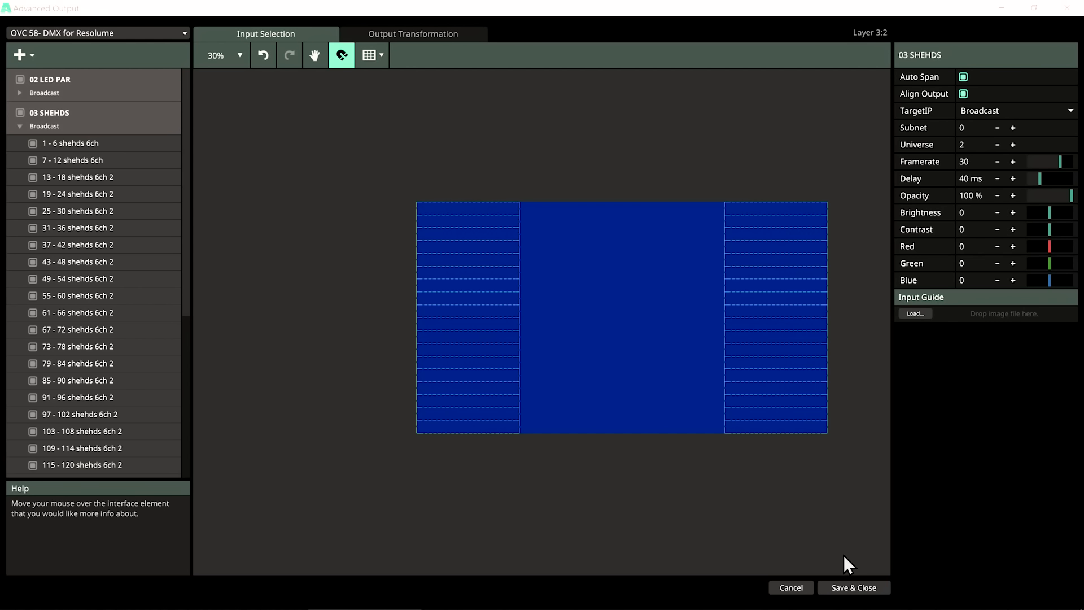
left_click(862, 589)
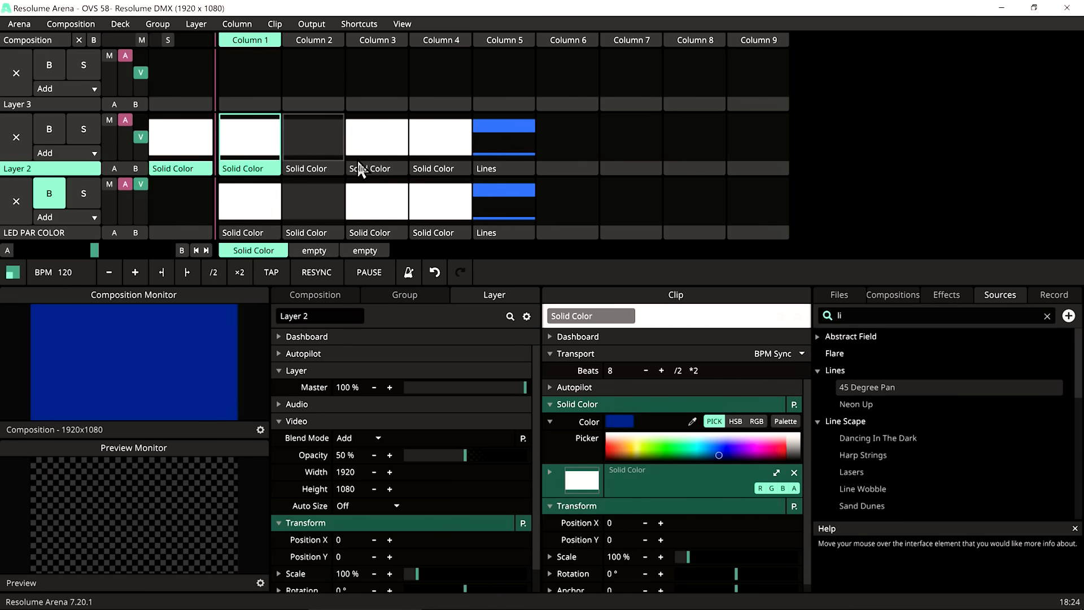
Play the Column 4 Solid Color clip on Layer 2, and clear Layer 2 and the LED PAR COLOR layer
left_click(450, 148)
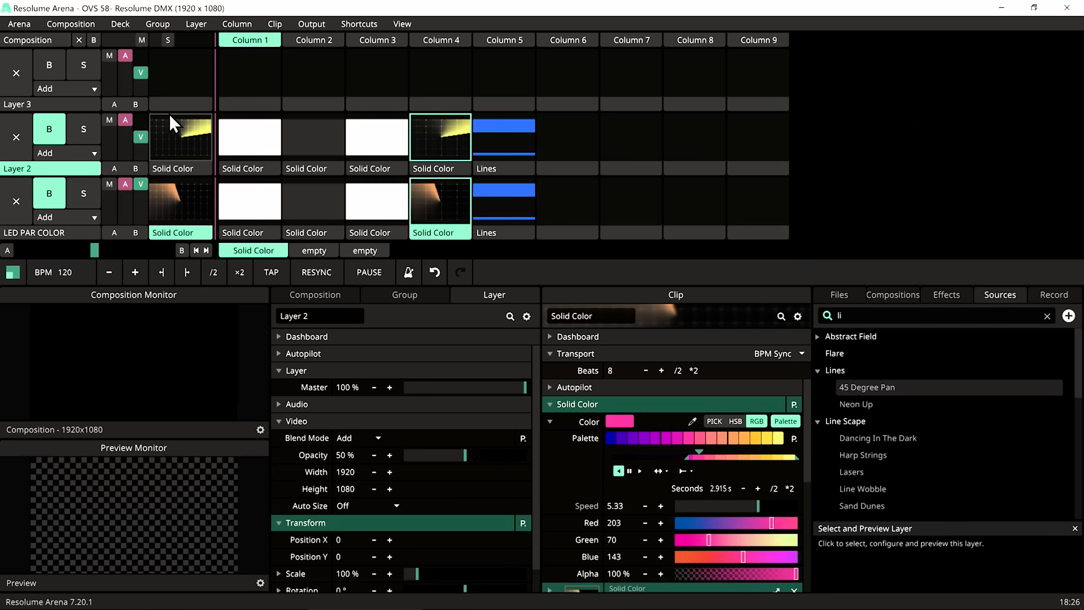
left_click(11, 141)
left_click(11, 201)
Copy Layer 2's Lines clip into Column 6 and set the copy's line width to 0.34
left_click_drag(504, 138, 570, 169)
left_click(570, 170)
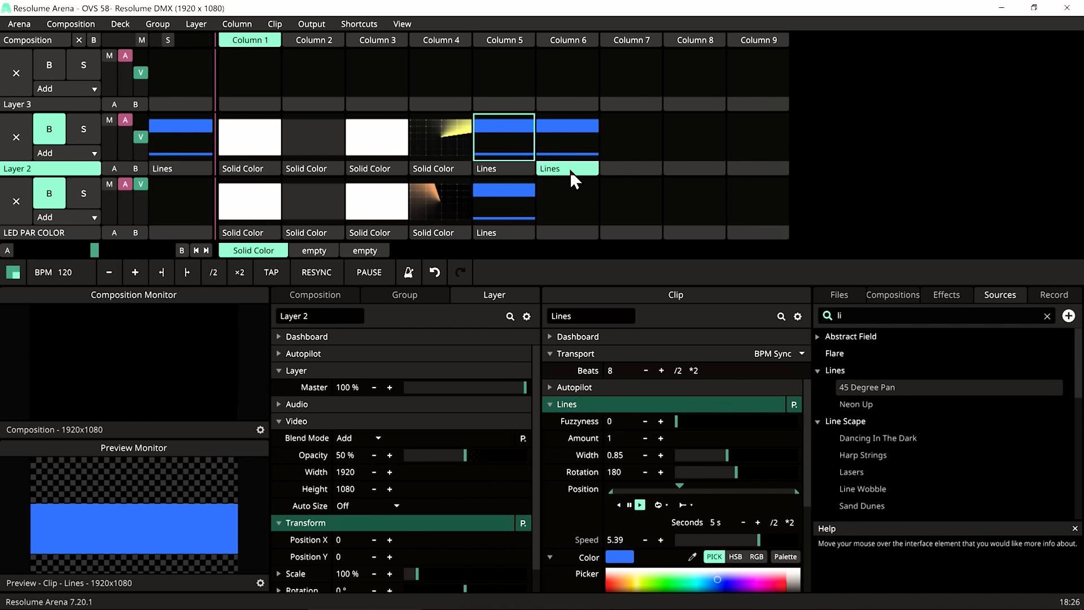
left_click_drag(727, 454, 695, 455)
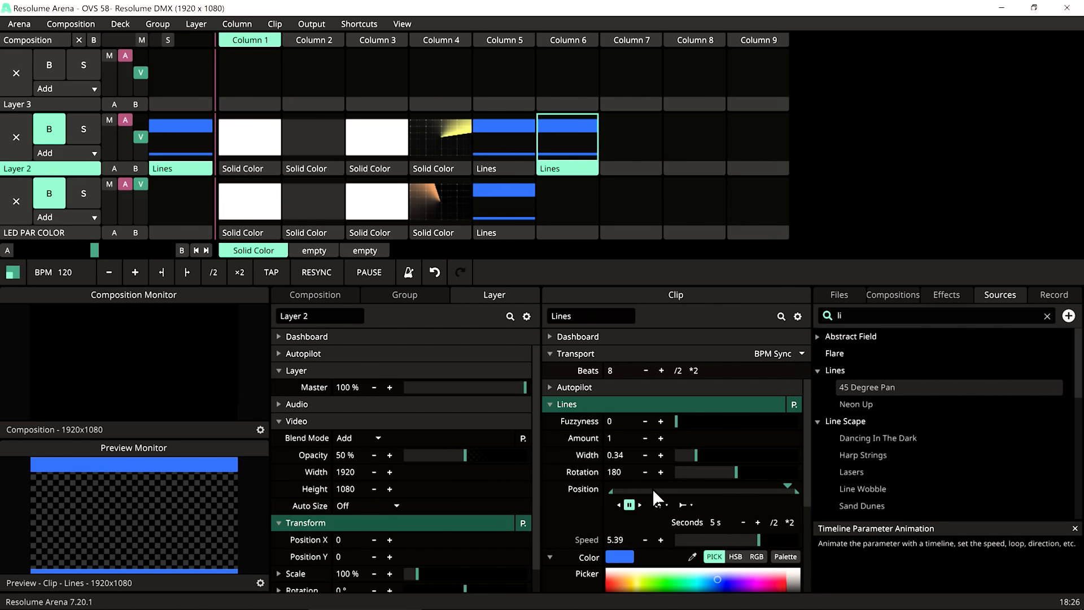
Center the line position in the Column 6 Lines clip and animate its rotation with BPM Sync
mouse_move(786, 484)
left_mouse_down()
mouse_move(659, 496)
mouse_move(717, 497)
left_mouse_up()
left_click(552, 473)
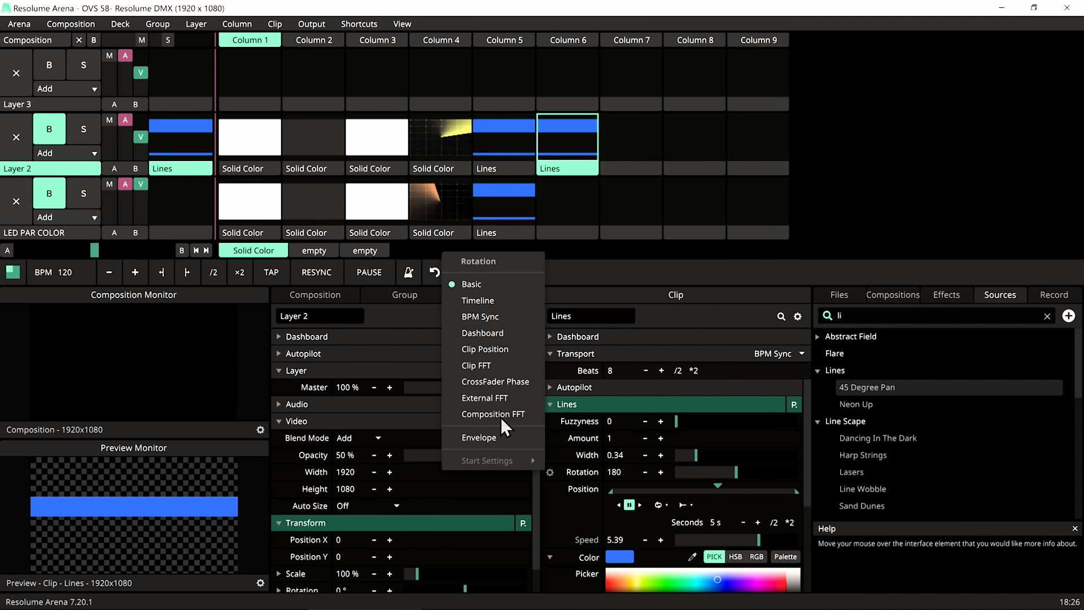
left_click(462, 302)
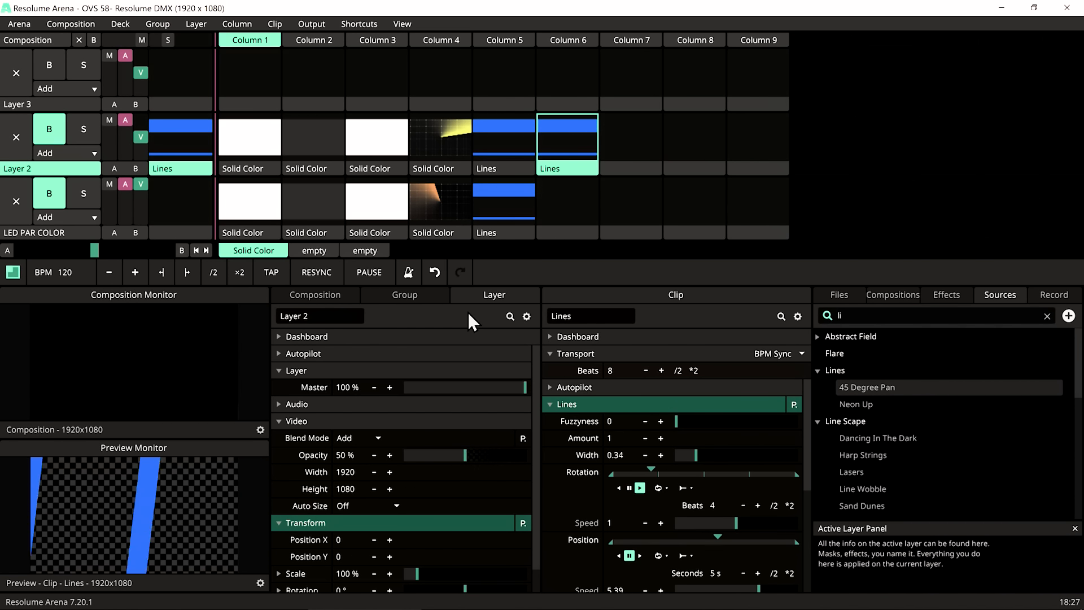
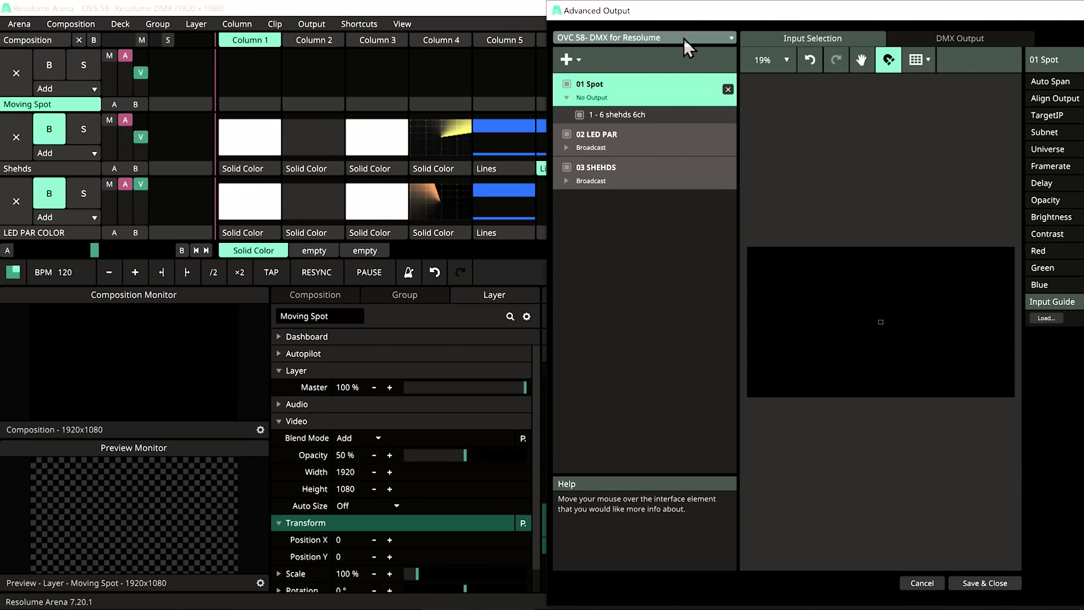
Copy all six clips from the Shehds layer into the Moving Spot layer, starting at Column 1
left_click_drag(719, 19, 639, 37)
left_click(249, 168)
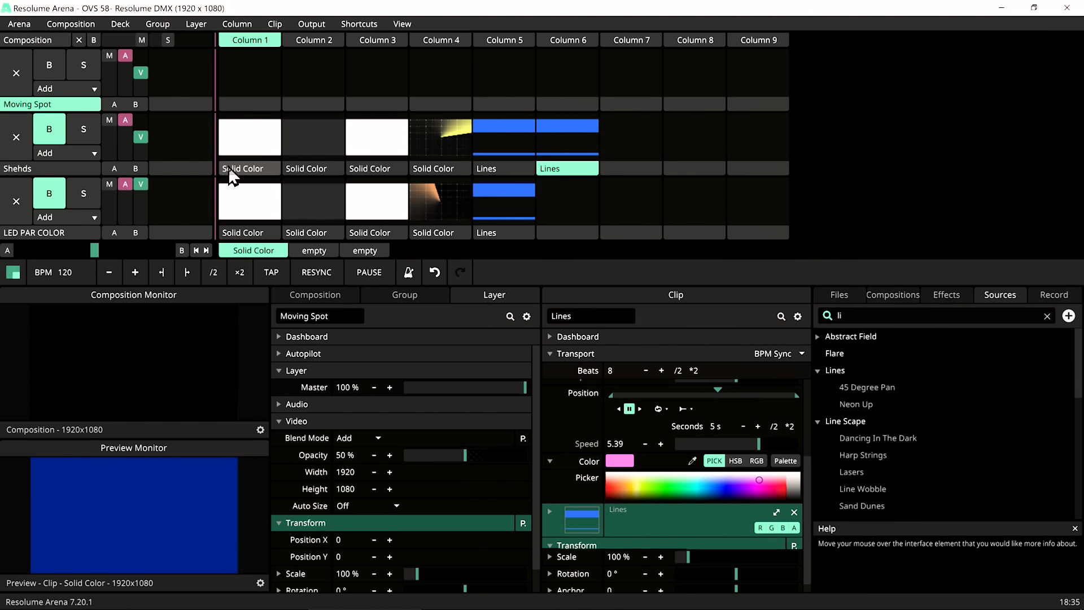
left_click(548, 168, "shift")
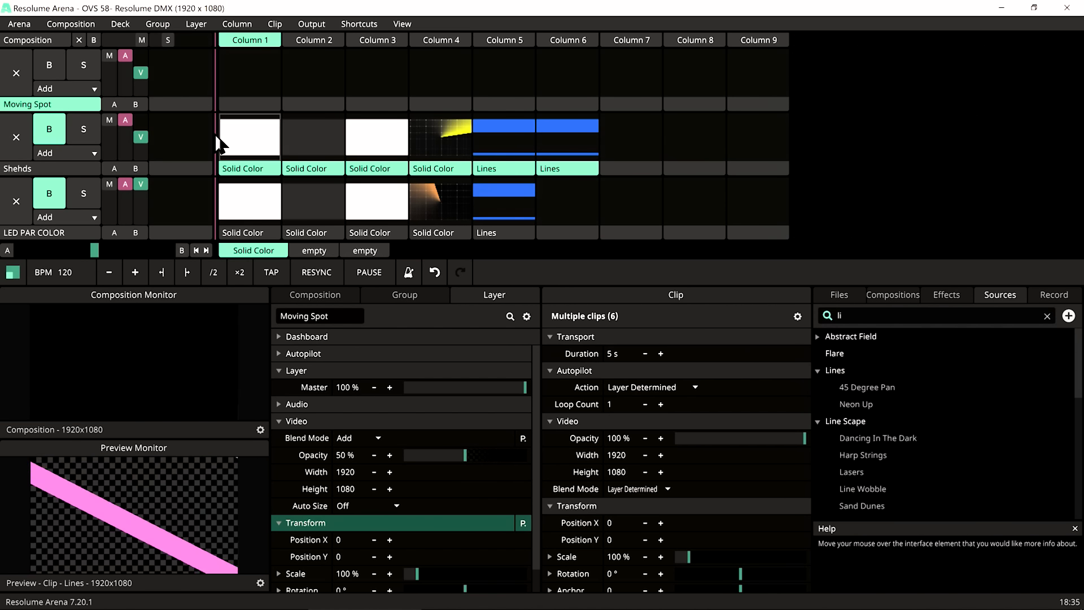
right_click(257, 168)
left_click(281, 331)
left_click(254, 101)
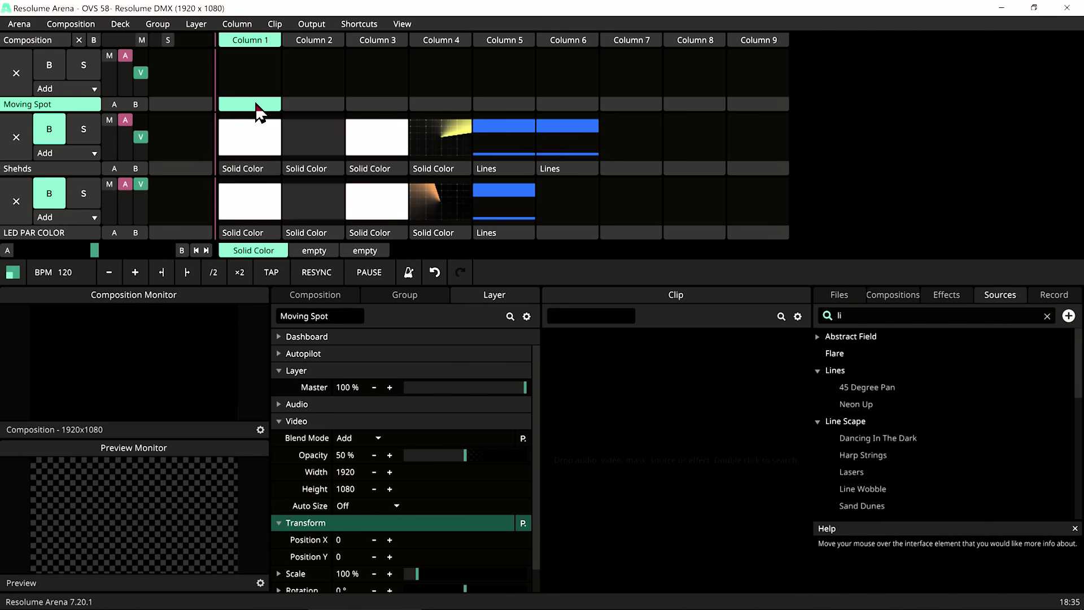
key("ctrl+v")
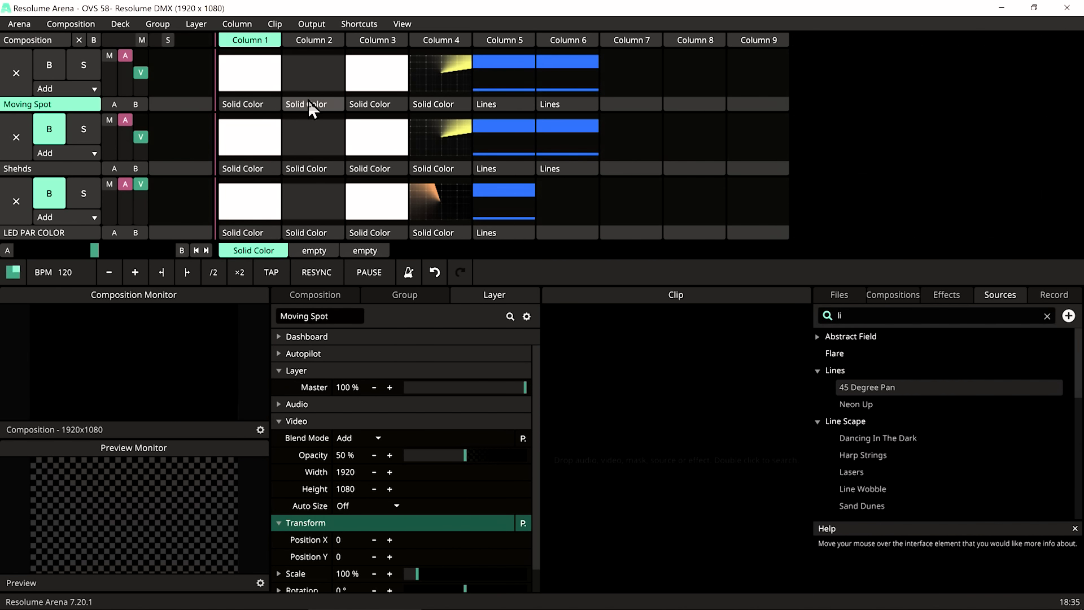
Play the Moving Spot layer's Column 1 Solid Color clip at 100% opacity and select the shehds 6ch fixture under 01 Spot in Advanced Output
left_click(257, 64)
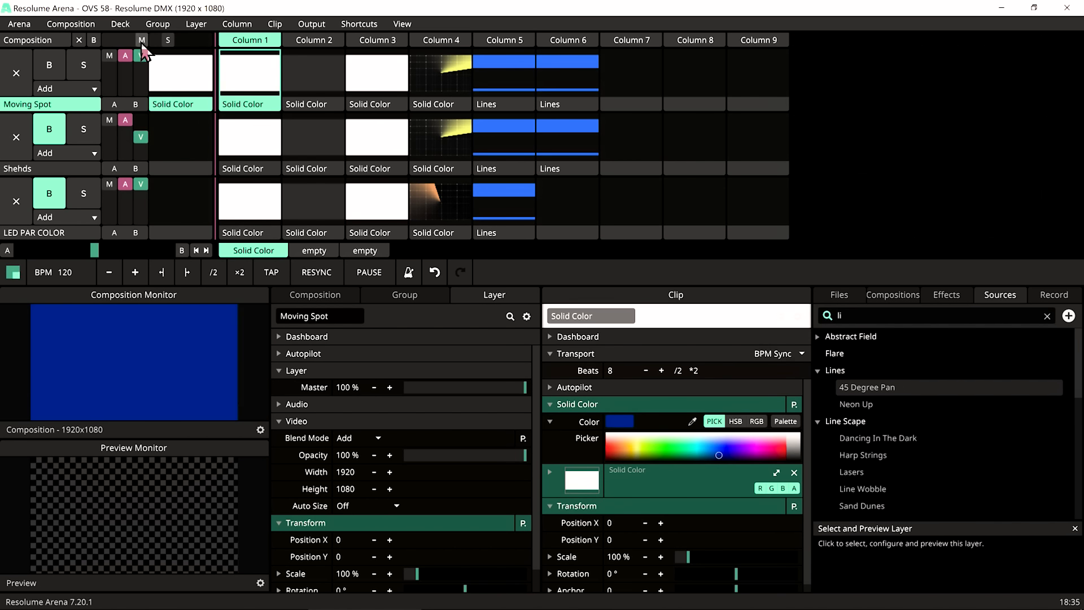
key("ctrl+shift+a")
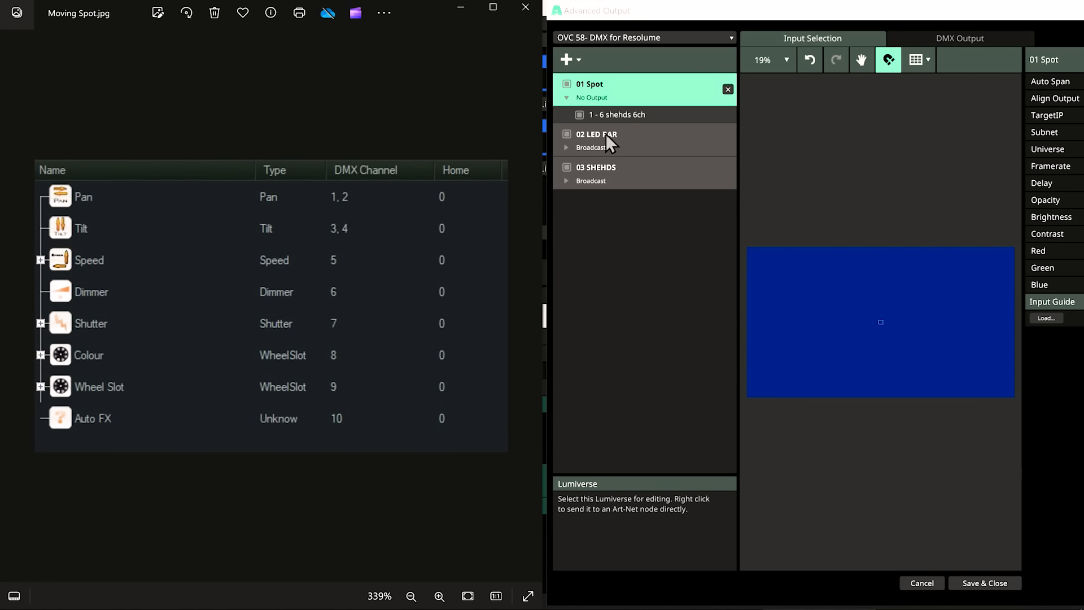
left_click(621, 117)
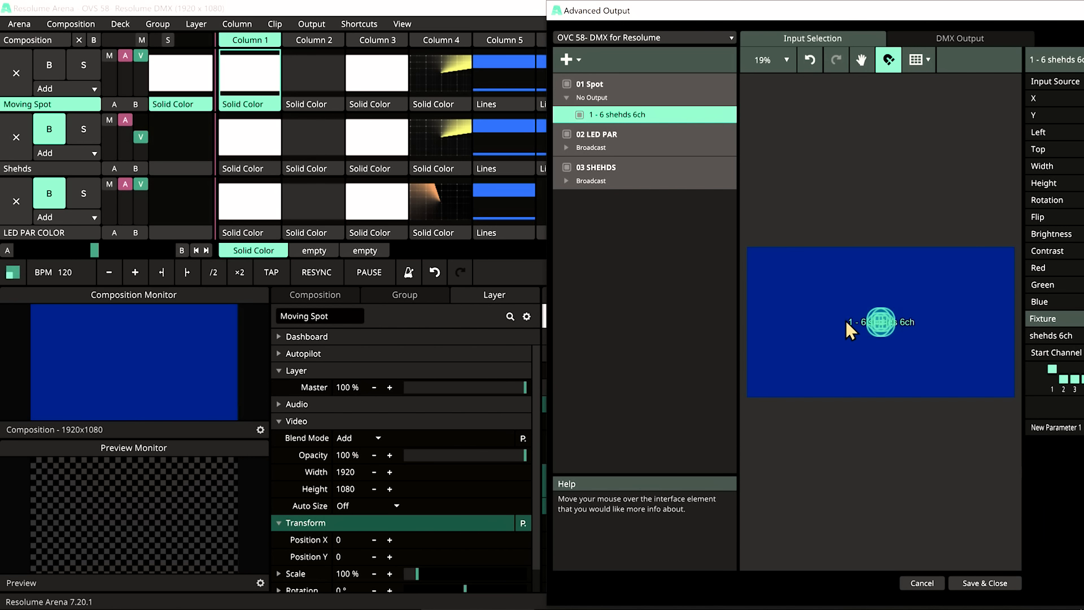
scroll(886, 337, "up", 3)
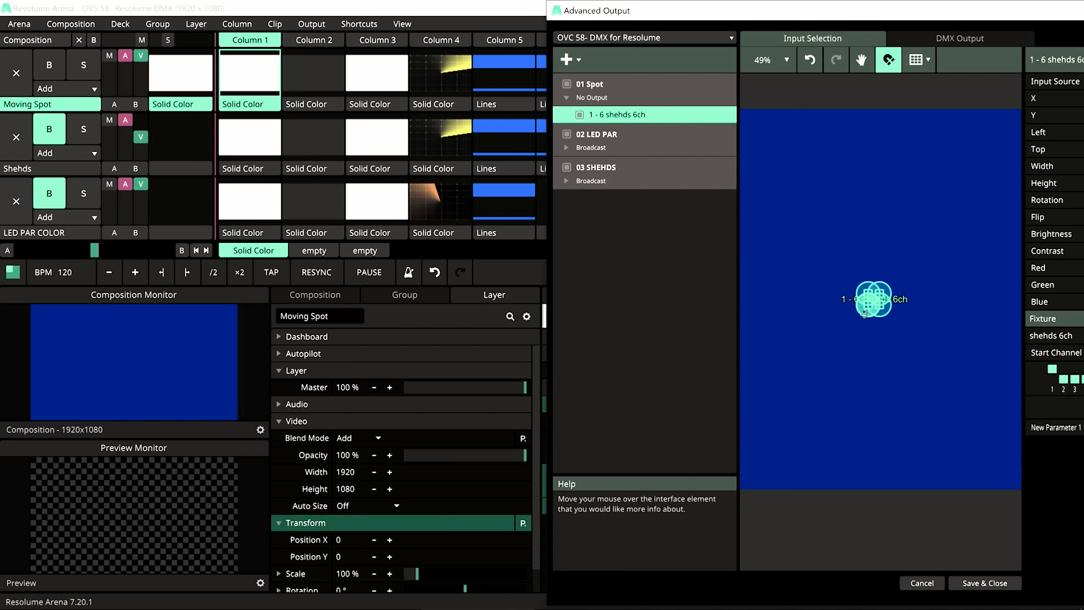
Create a new fixture named "moving spot" in the Fixture Editor
left_click(311, 24)
left_click(303, 98)
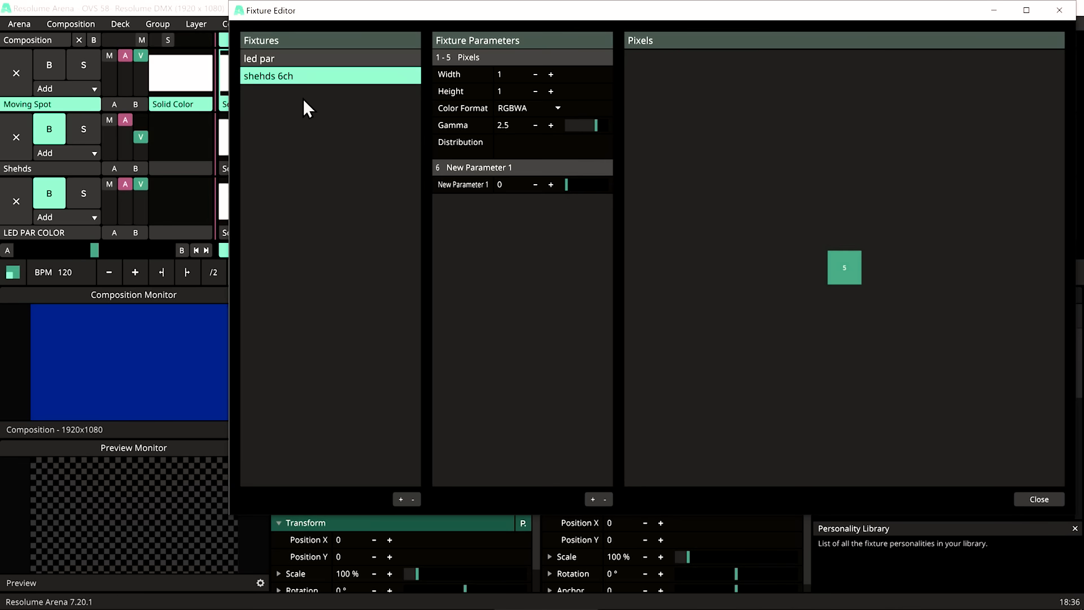
left_click(401, 499)
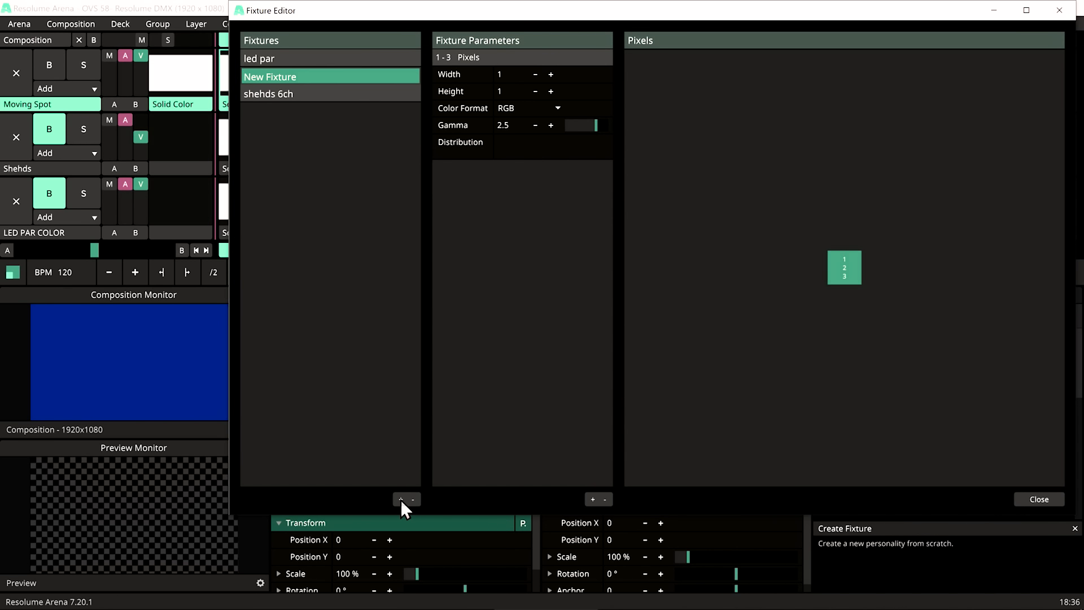
type("Mv")
key("BackSpace")
type("oving spot")
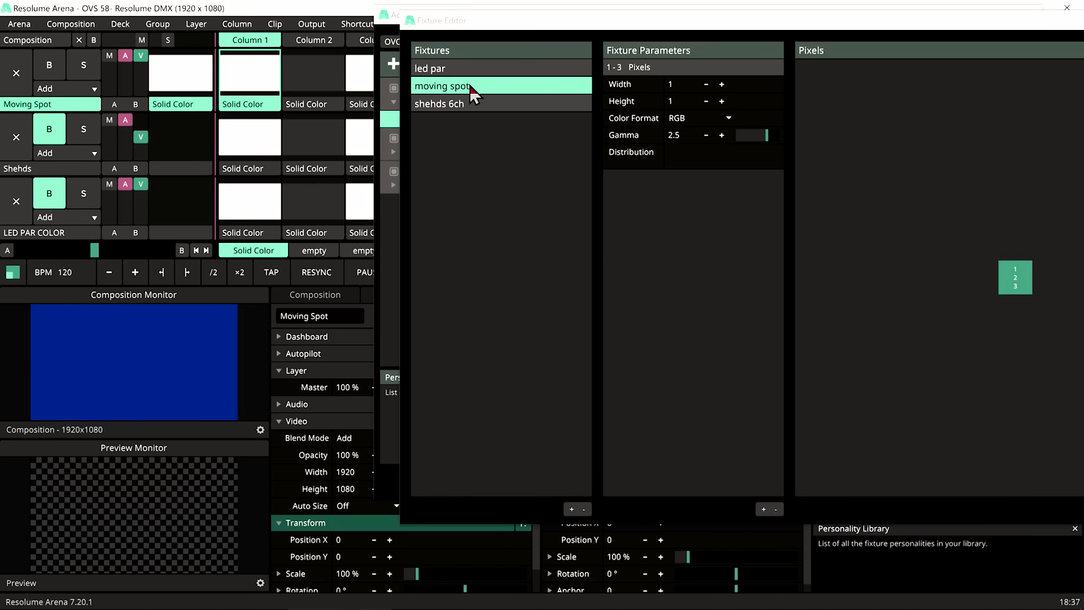
Following the Moving Spot.jpg channel list, set the fixture's color format to L and add three parameters above Pixels and four below
key("alt+Tab")
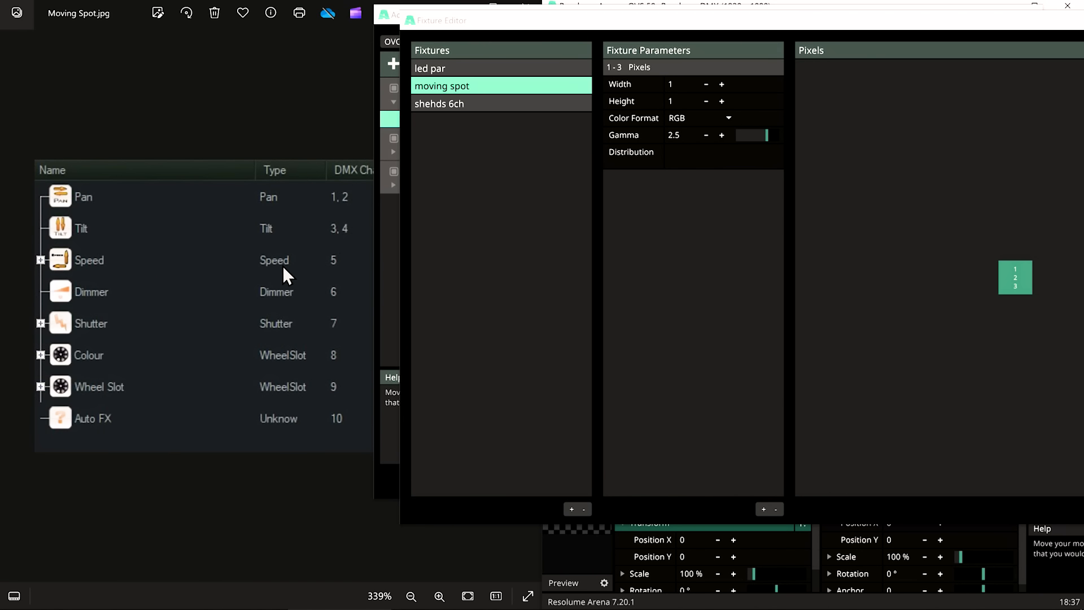
left_click(638, 69)
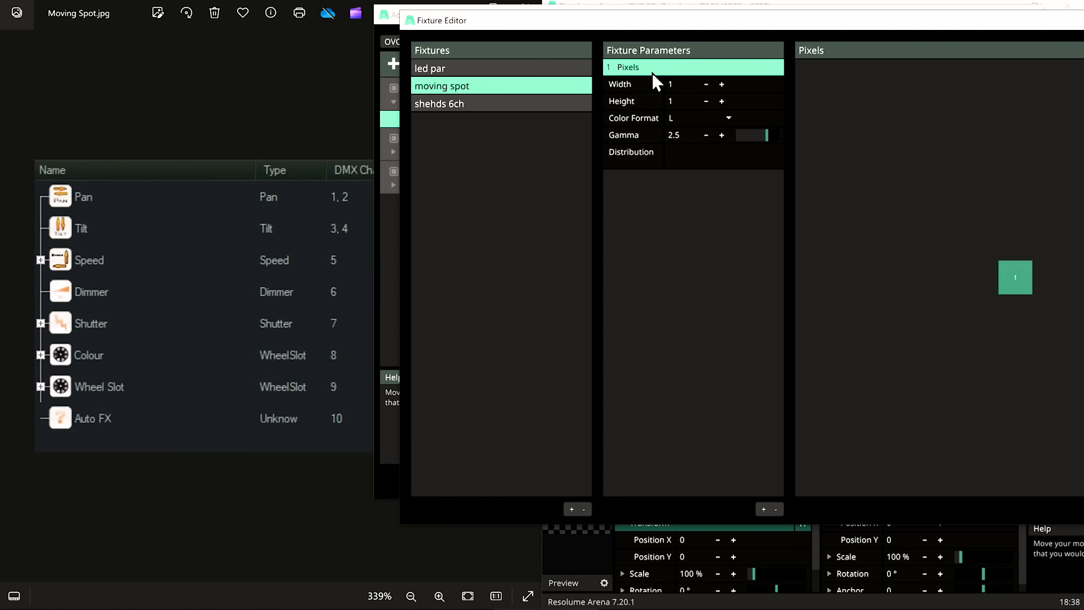
left_click_drag(663, 181, 680, 79)
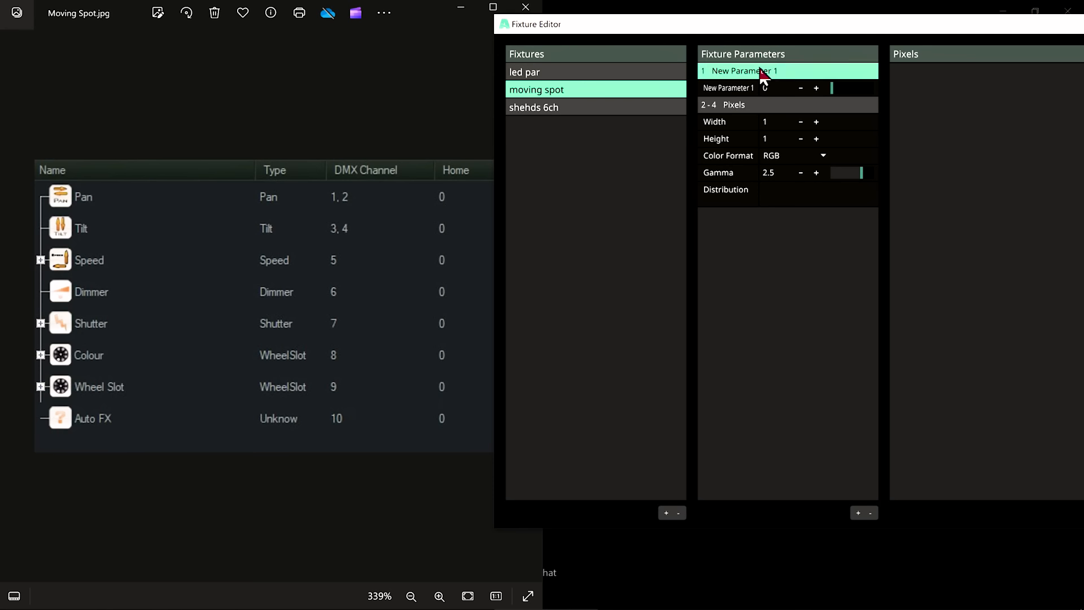
left_click(857, 512)
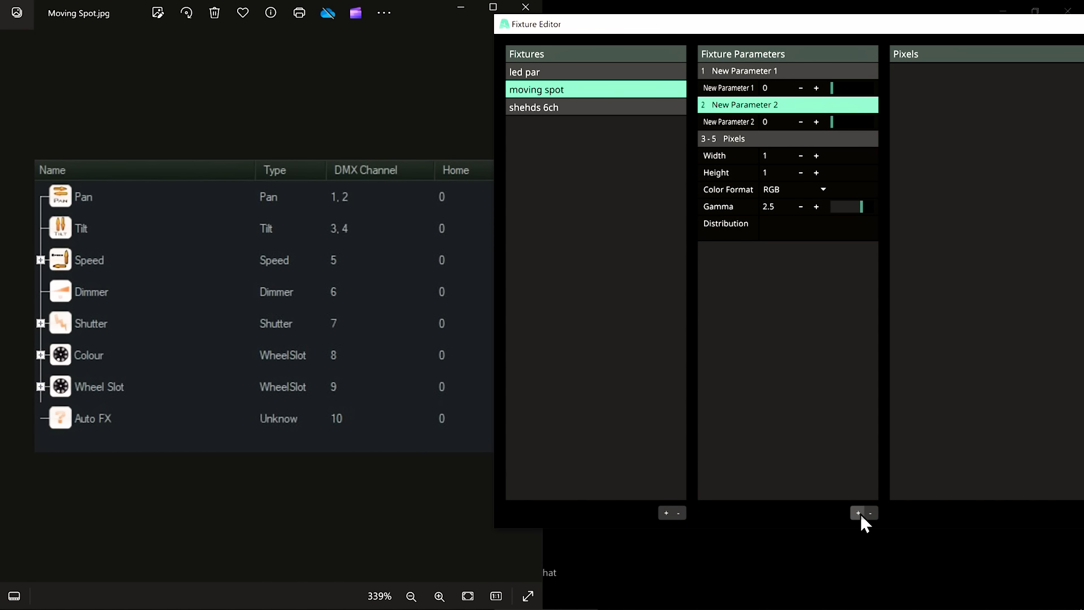
left_click(859, 513)
left_click(859, 513)
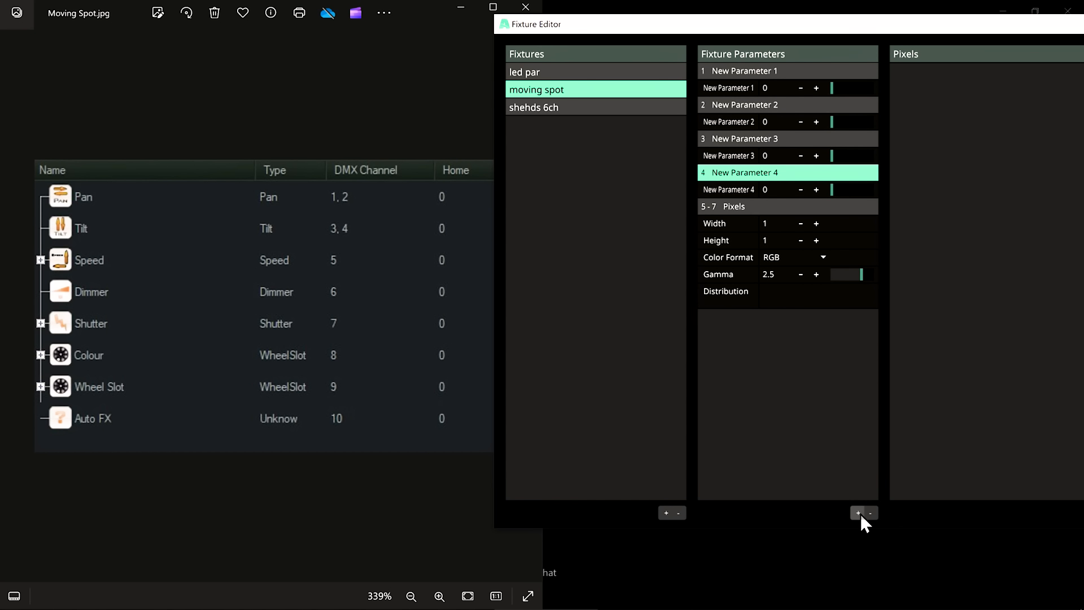
left_click(732, 209)
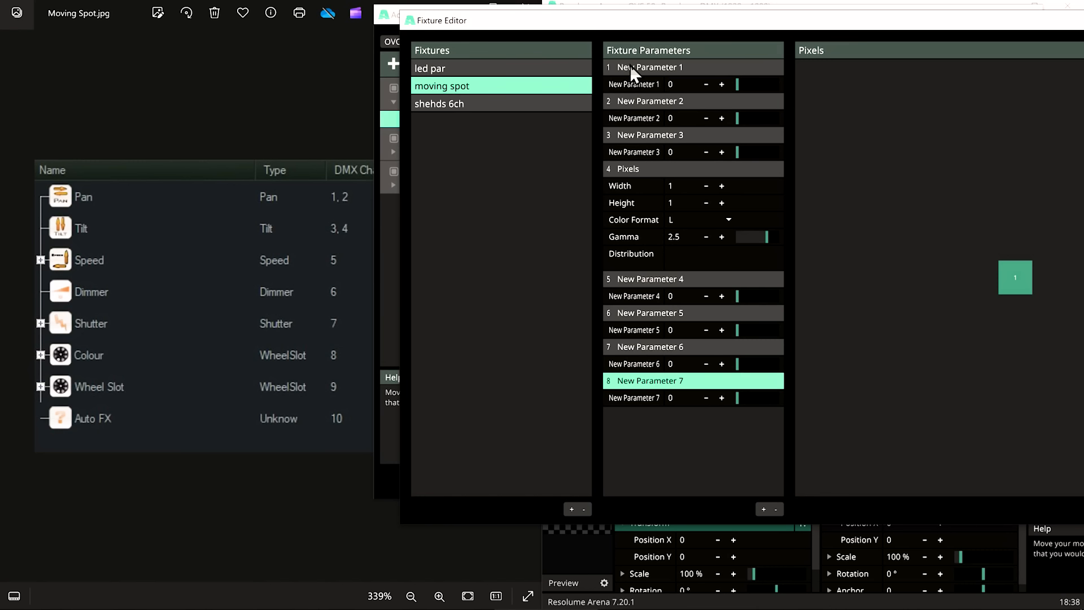
Rename the three parameters above Pixels as Pan, Tilt and Speed
double_click(630, 67)
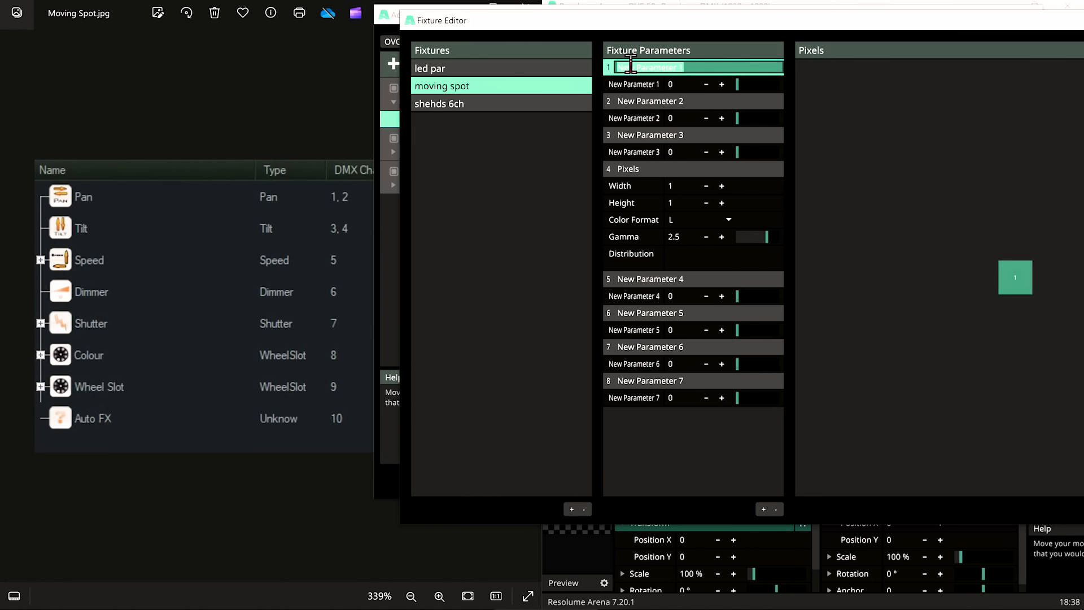
type("Pan")
double_click(662, 100)
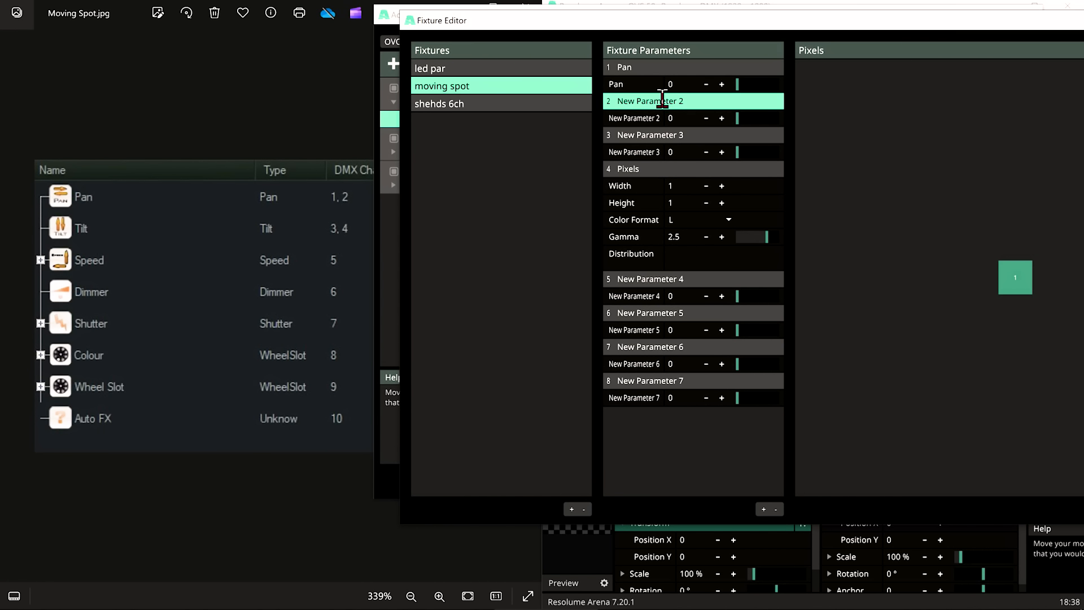
type("Tilt")
double_click(623, 134)
type("S")
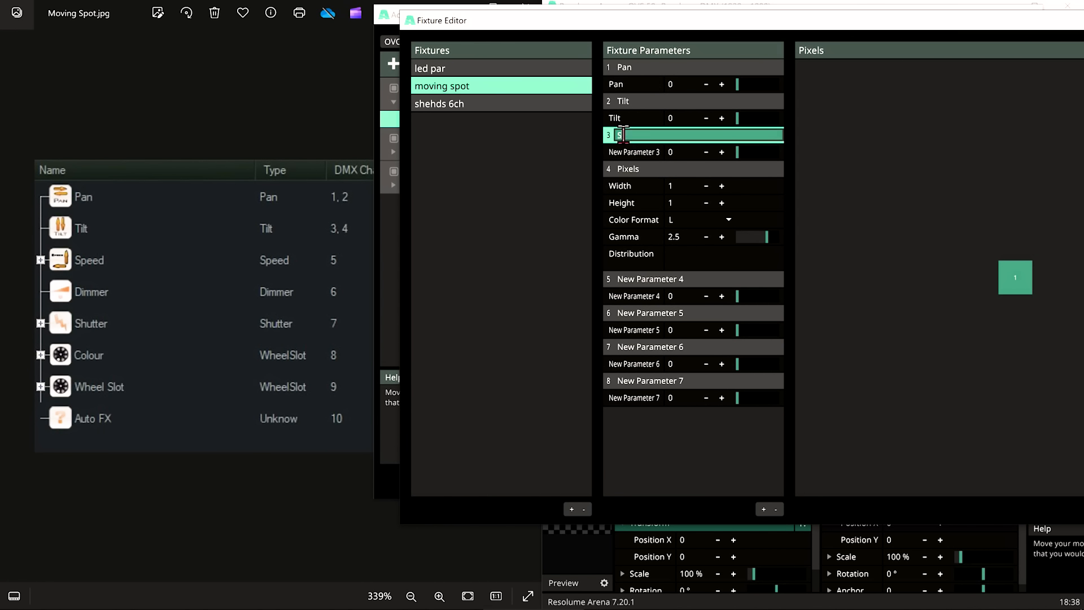
type("peed")
Rename the first two parameters below Pixels as Shutter and Colour
double_click(637, 279)
type("Shutter")
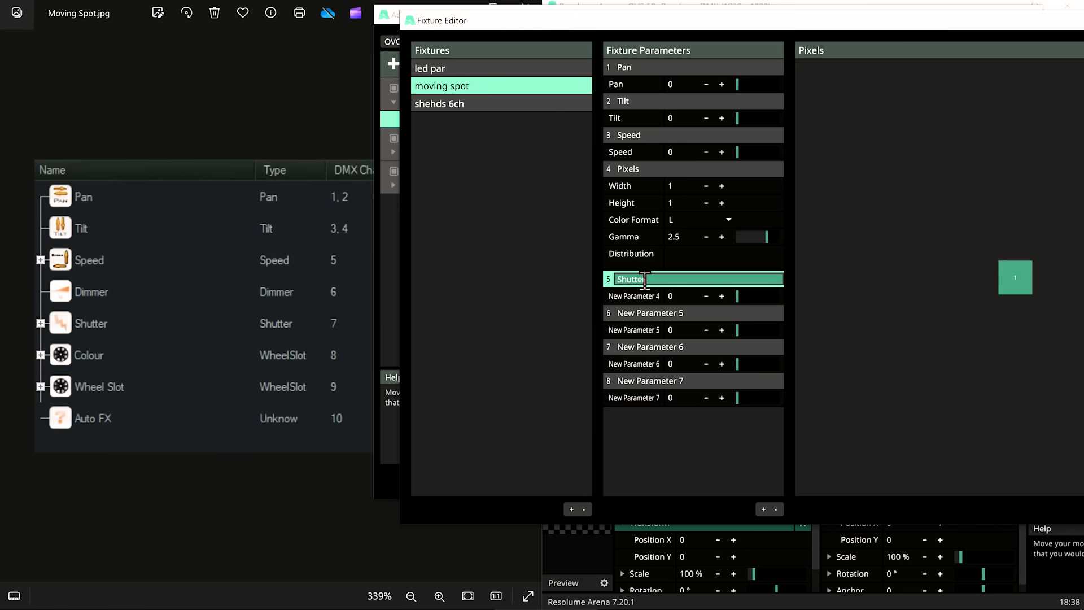
double_click(637, 312)
type("Colour")
key("Return")
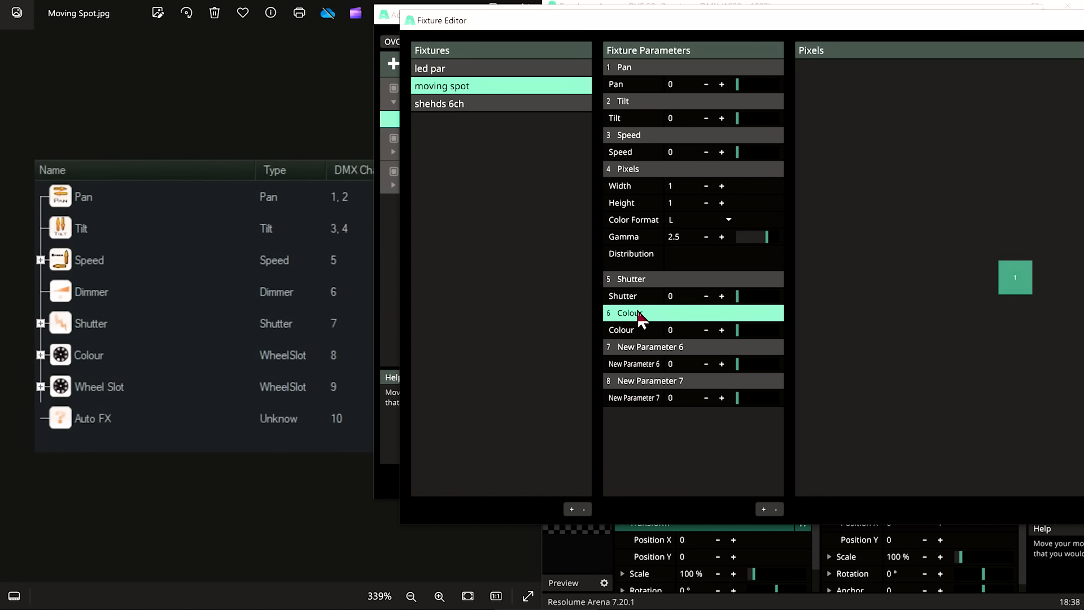
Rename the last two moving spot parameters as "Wheel Shot" and "AutoFX"
double_click(632, 347)
type("Q")
key("BackSpace")
type("Wheel Shot")
key("Return")
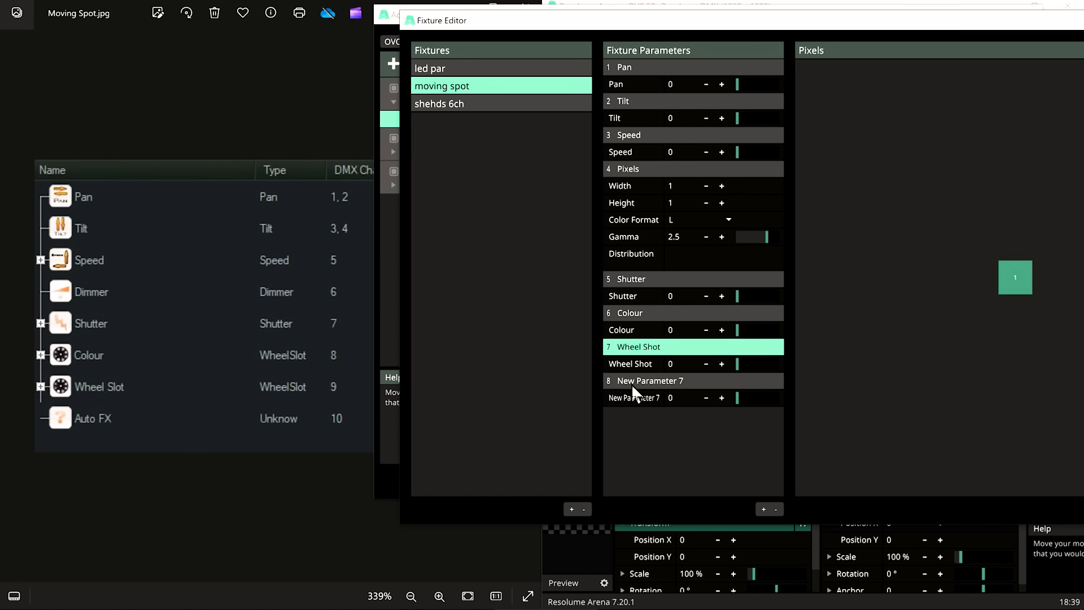
double_click(636, 377)
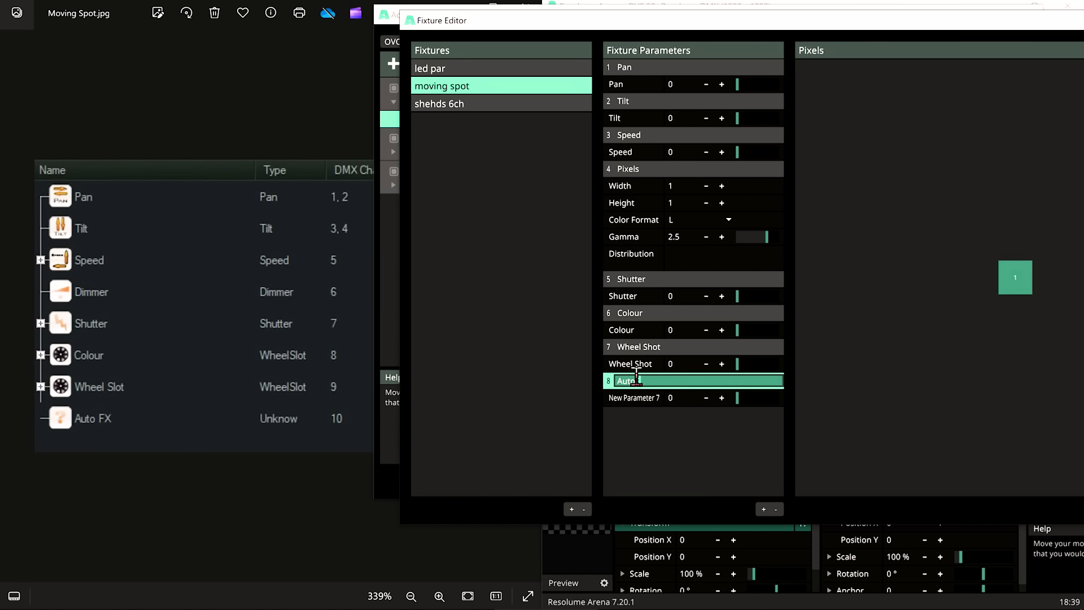
type("AutoFX")
key("Return")
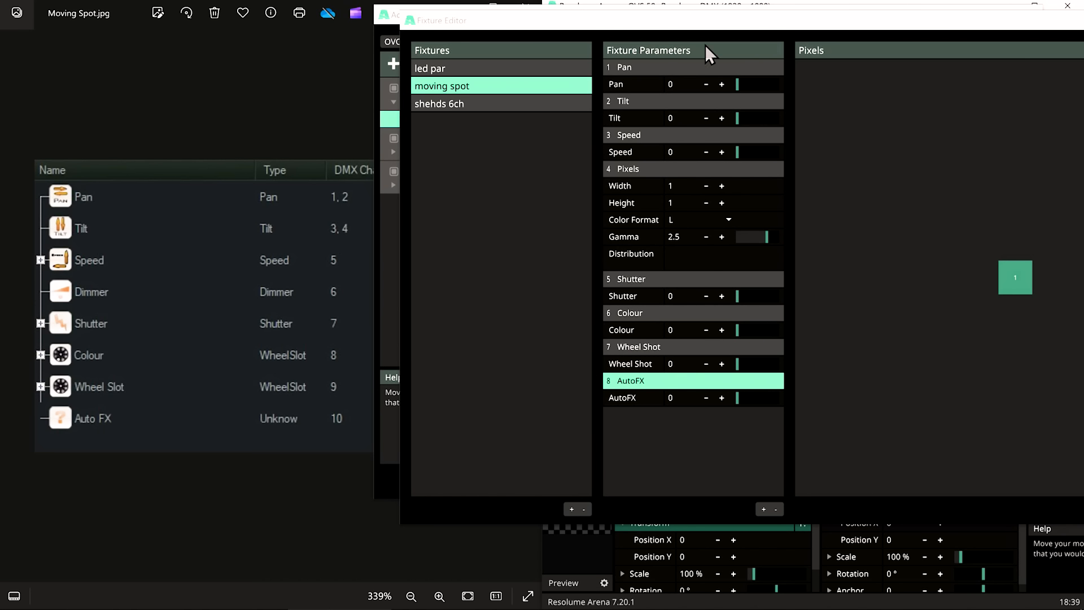
left_click_drag(699, 29, 700, 29)
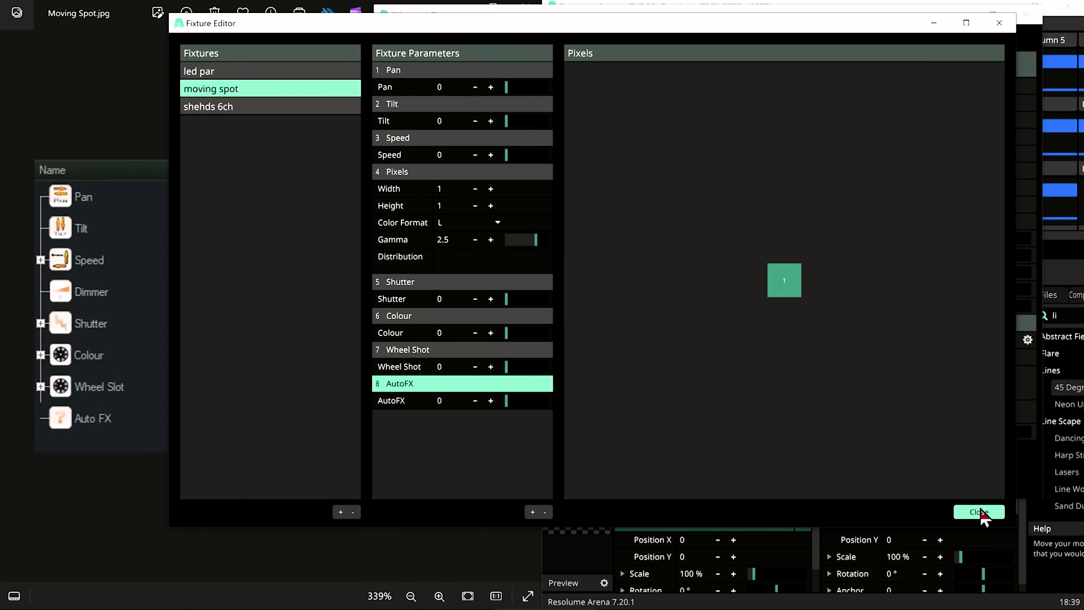
Assign the Moving Spot fixture type to the fixture under 01 Spot and take its input from the Moving Spot layer
left_click(980, 511)
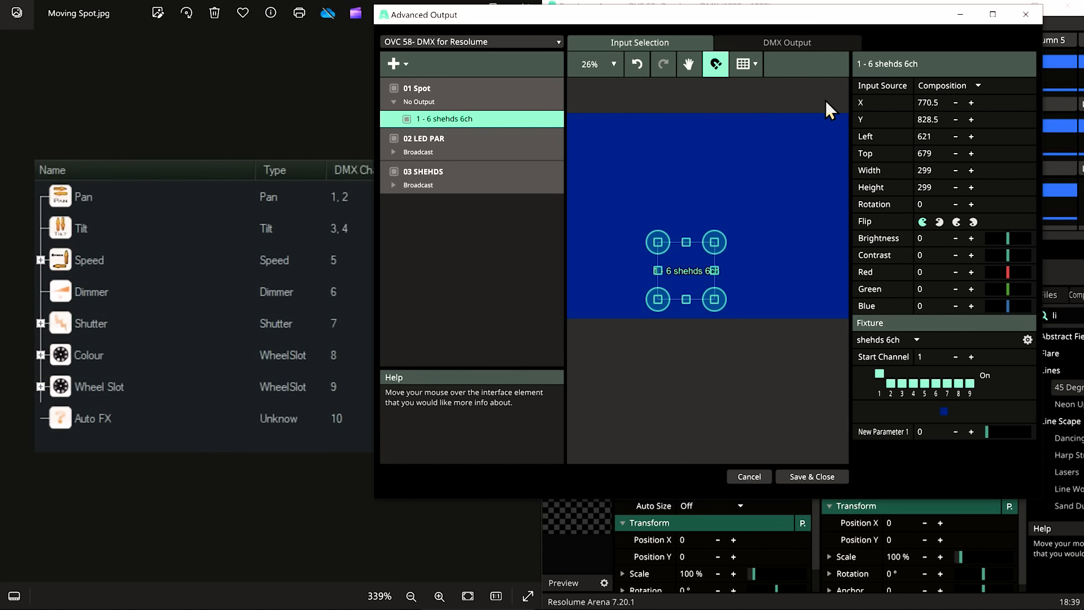
left_click(939, 84)
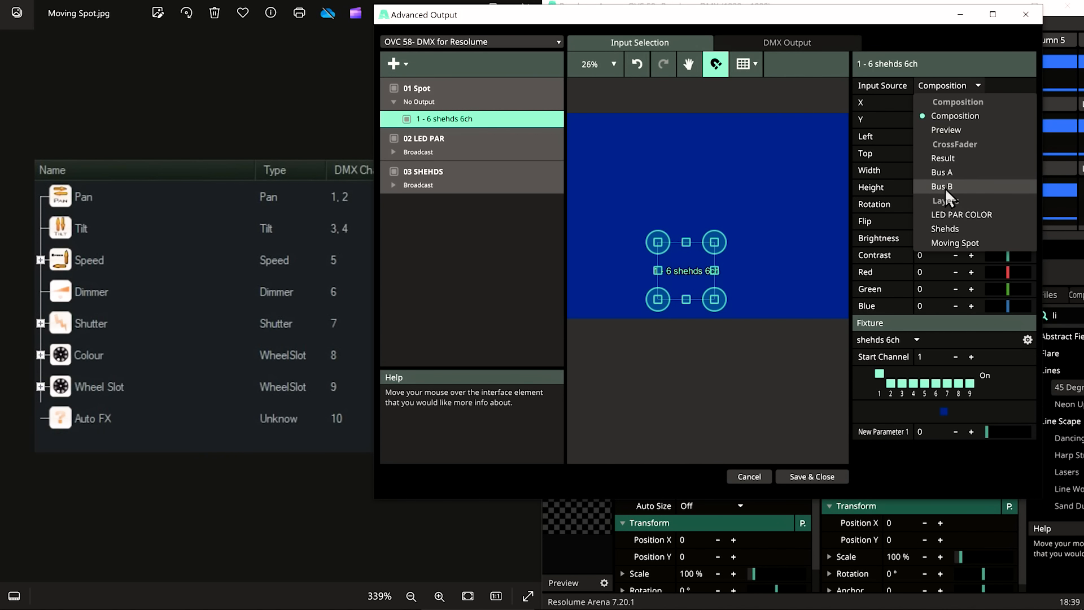
left_click(969, 241)
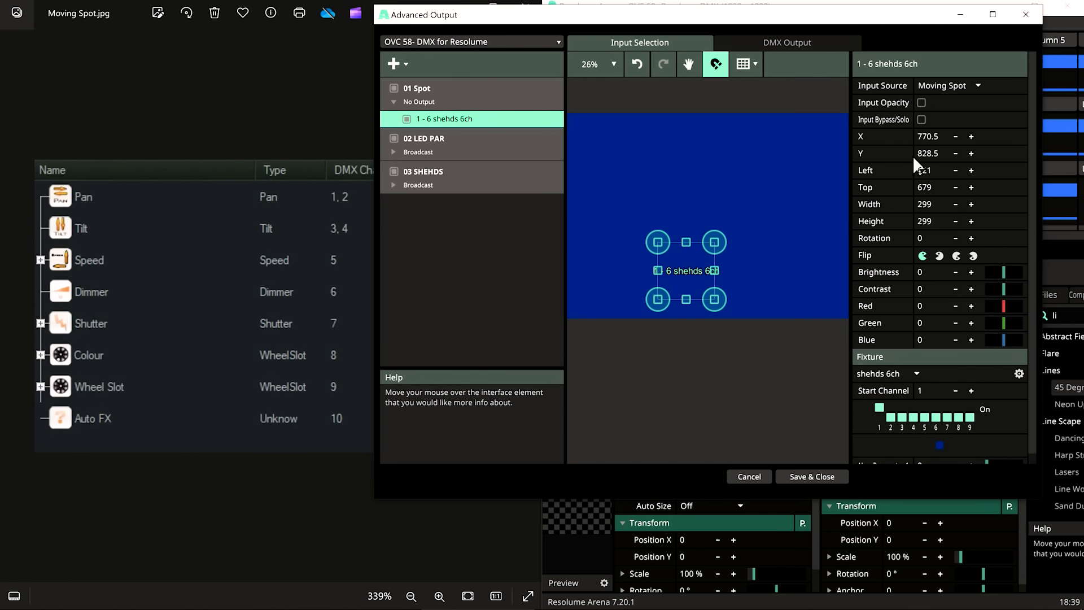
scroll(921, 93, "down", 1)
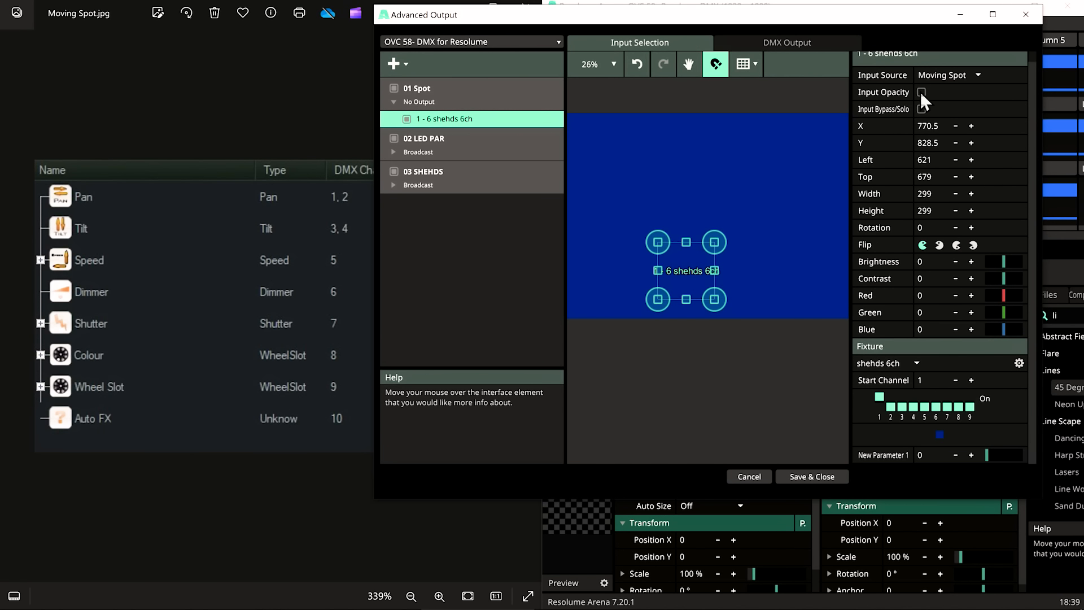
left_click(993, 14)
left_click(958, 365)
left_click(933, 434)
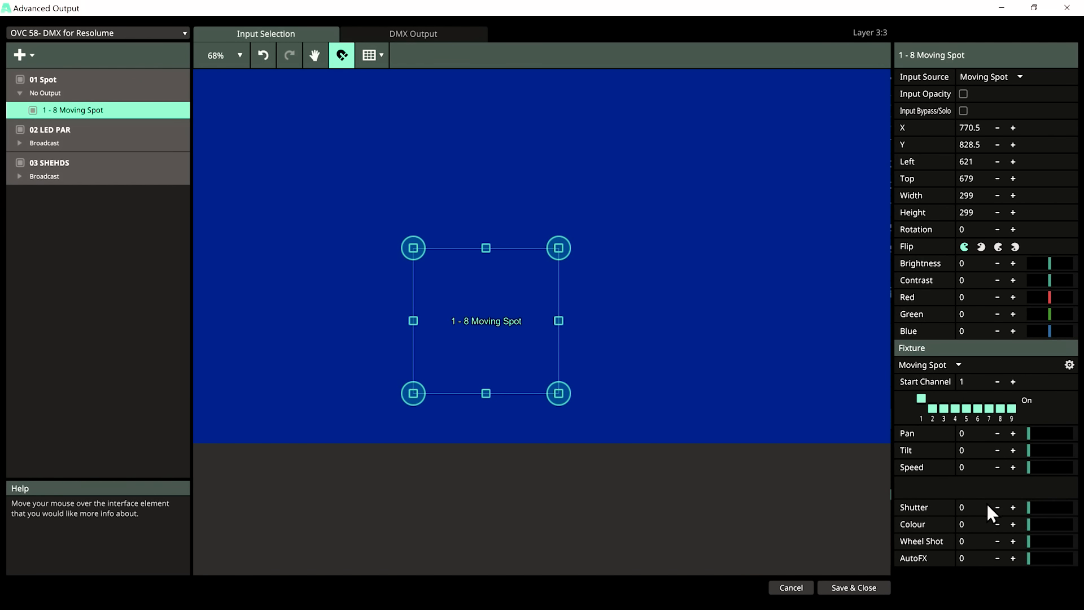
Set the target IP of the 01 Spot Lumiverse to Broadcast
left_click(1001, 8)
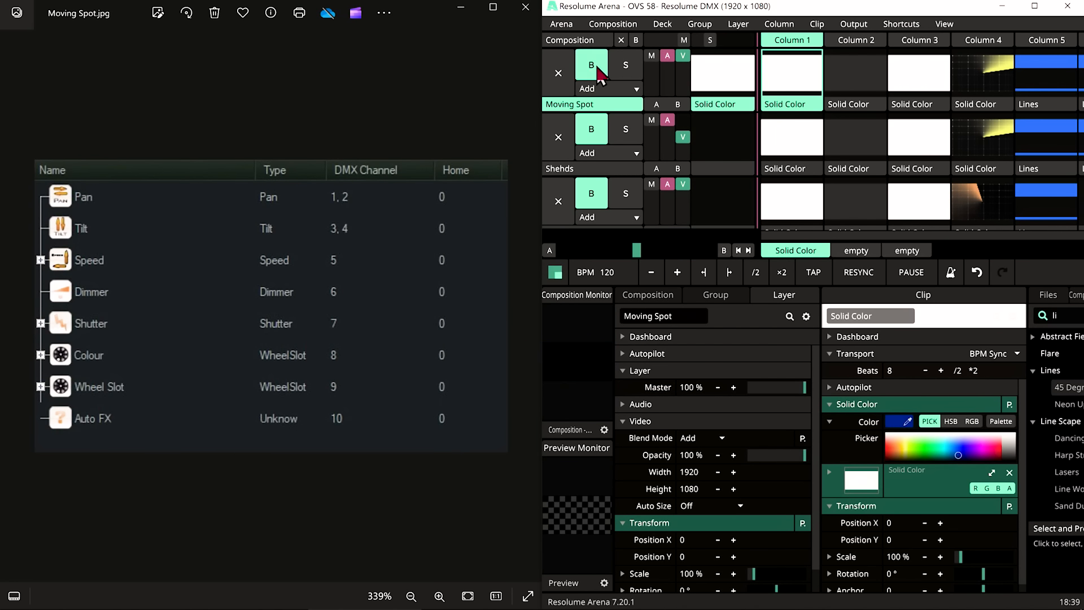
key("ctrl+shift+a")
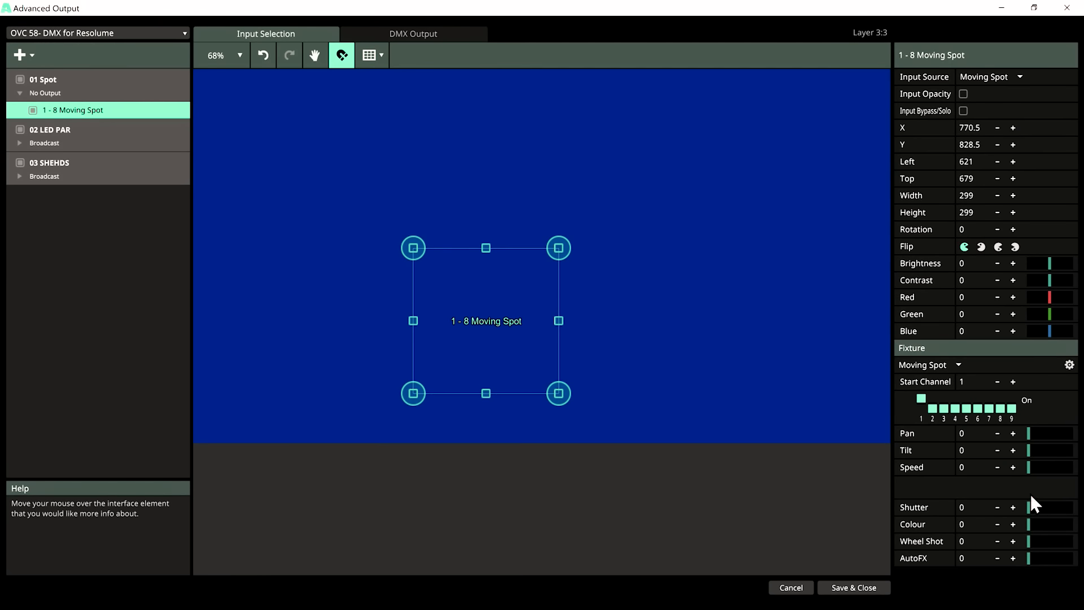
left_click(89, 83)
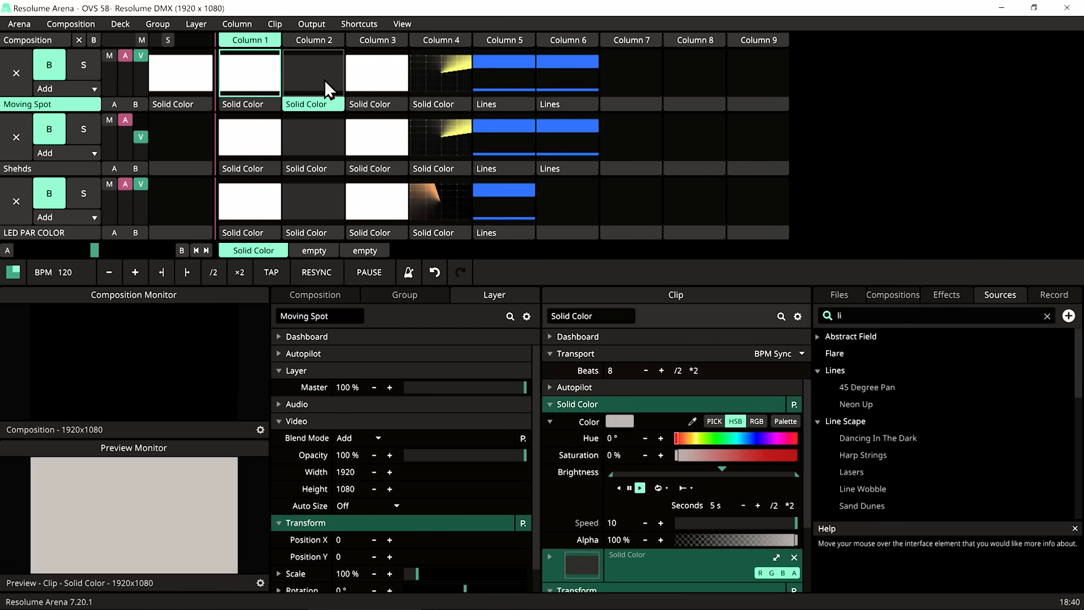
Raise the moving spot's Colour parameter in the advanced output to test the light's response
key("ctrl+shift+a")
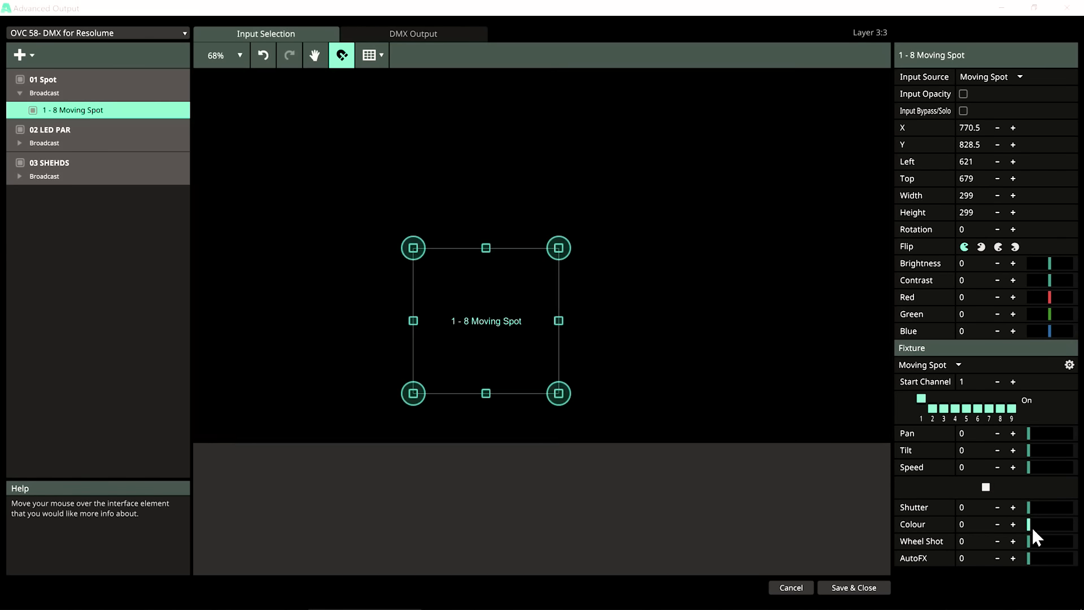
left_click_drag(1033, 529, 1076, 525)
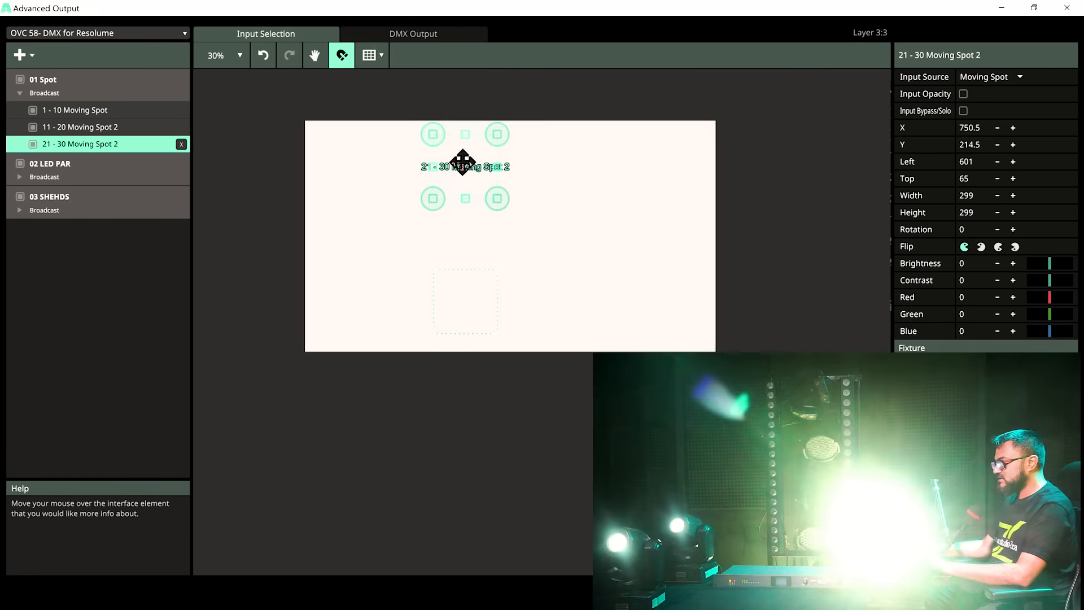
Place the third moving spot at the canvas's upper right and duplicate it to X 1450.5, Y 845.5, completing a two-by-two grid
left_click_drag(459, 162, 614, 304)
key("ctrl+d")
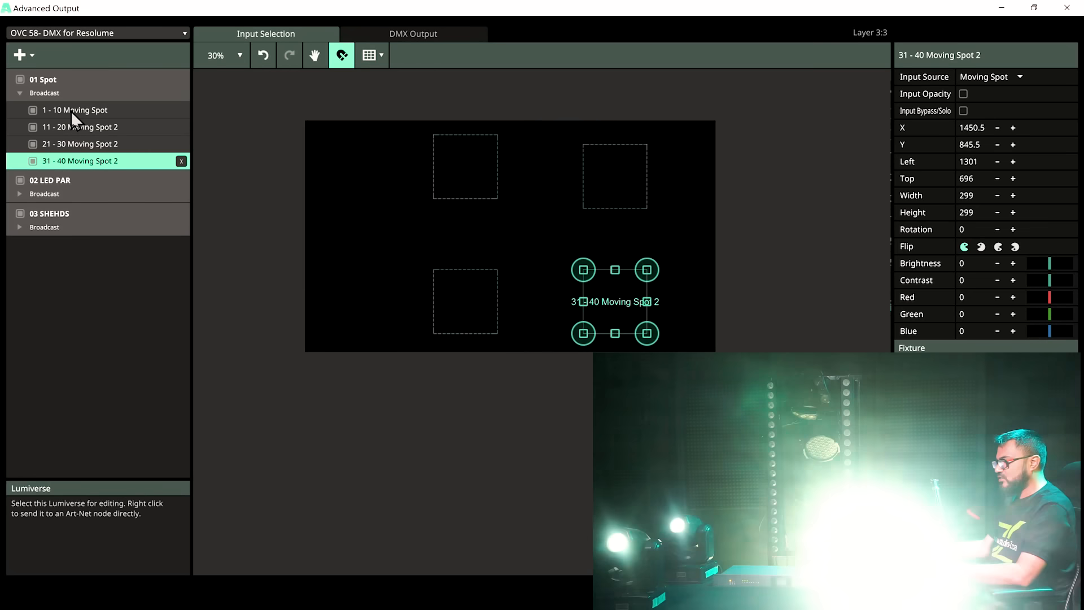
Move all four moving spot fixtures together to about X 909.5, Y 540, and save the advanced output
left_click(75, 111, "shift")
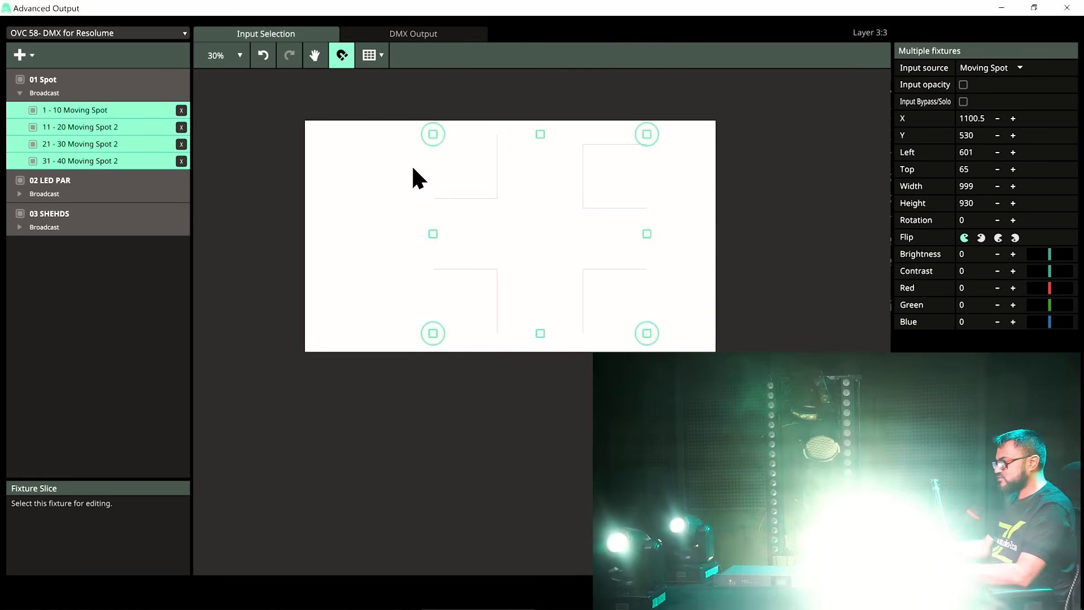
left_click_drag(452, 167, 412, 169)
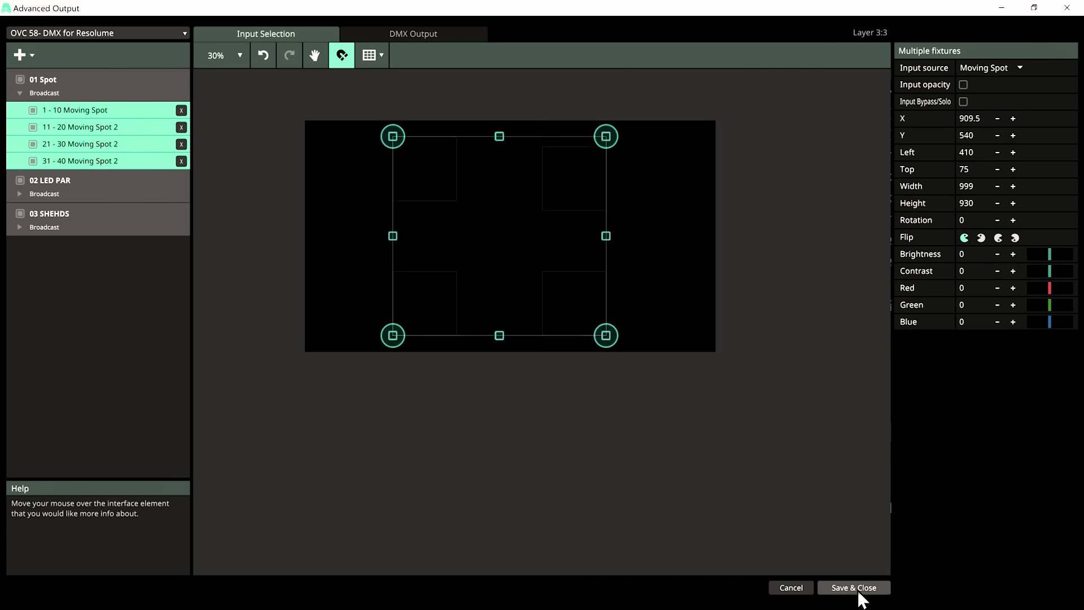
left_click(859, 591)
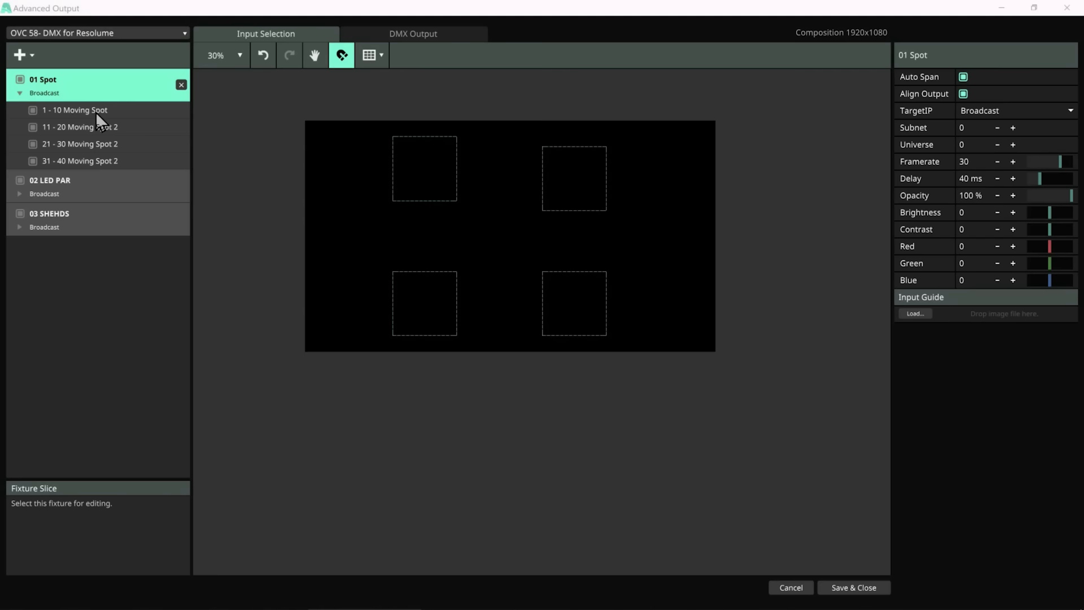
Display the input region and parameters of the first moving spot fixture in 01 Spot
left_click(96, 111)
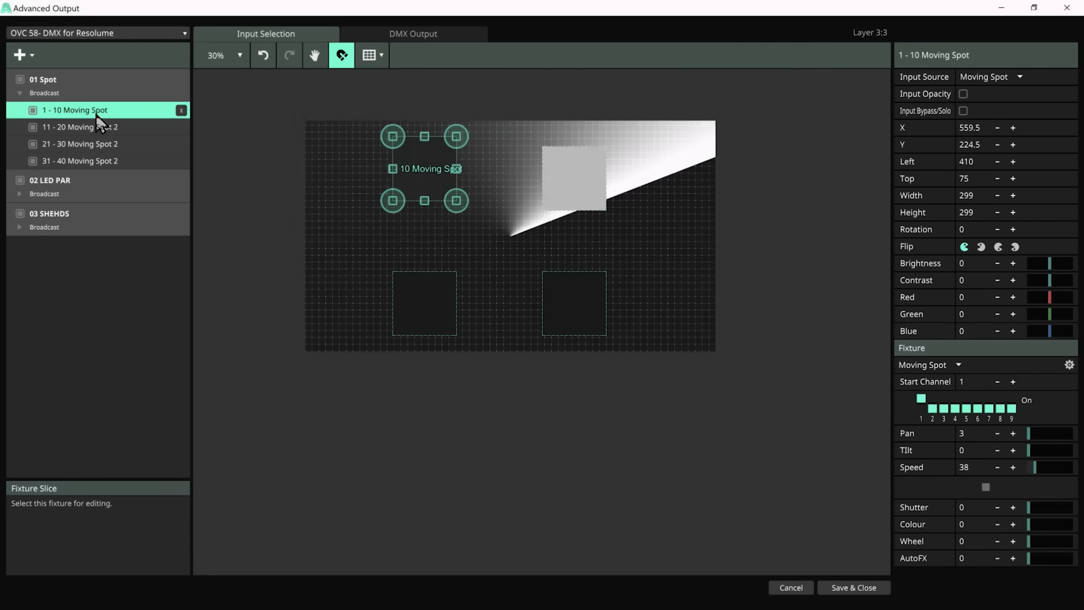
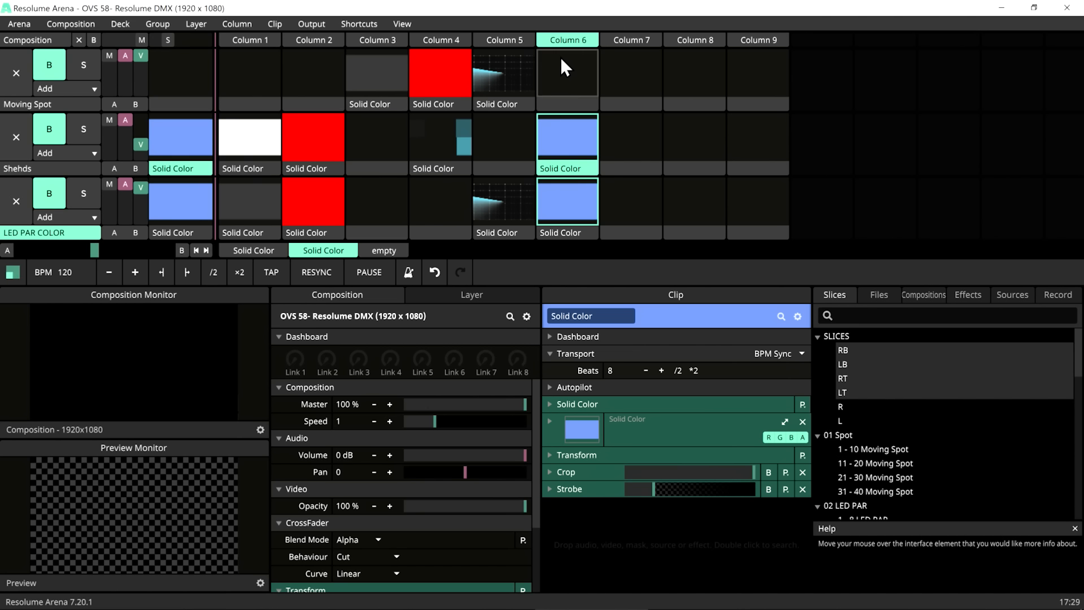
Add the Lines source preset 45 Degree Pan to Column 7 of the Moving Spot layer
left_click(630, 73)
left_click(1012, 294)
scroll(903, 424, "down", 5)
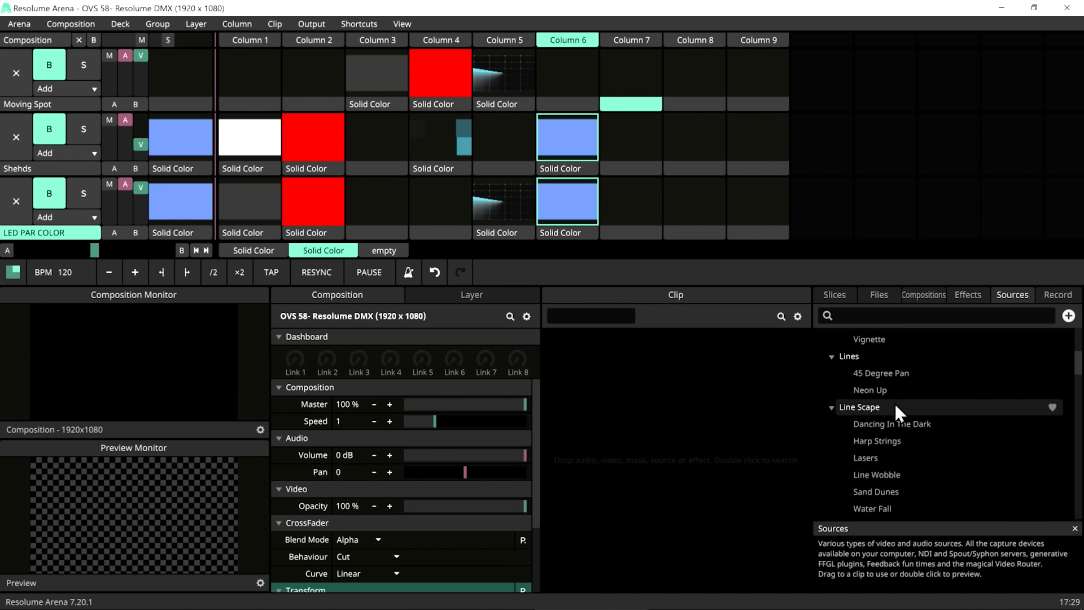
left_click_drag(873, 371, 621, 107)
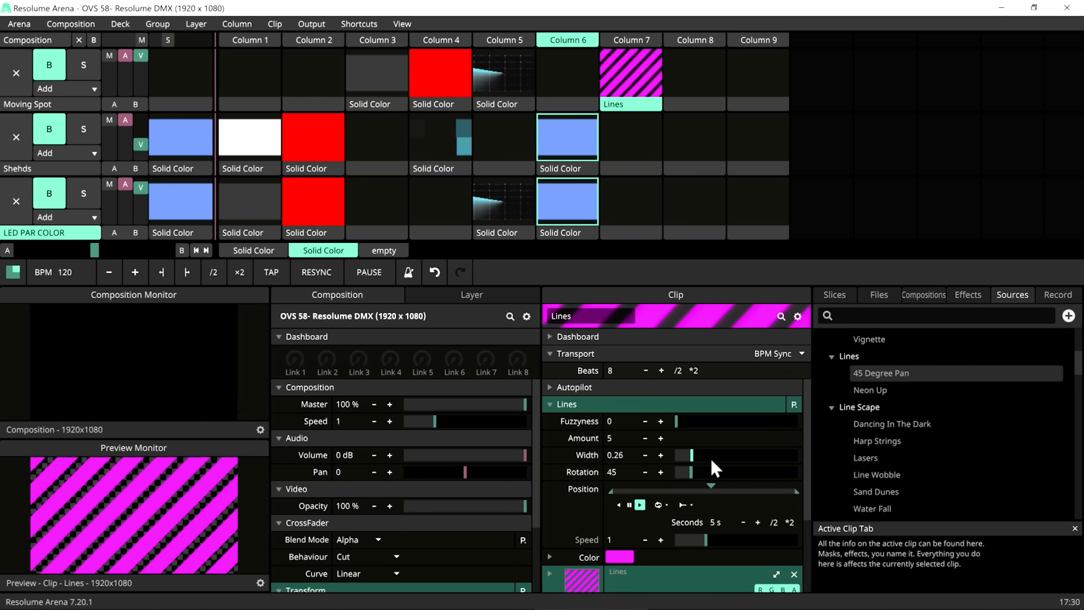
Set the Lines clip's rotation to about 179.58 and its color to white
left_click_drag(692, 473, 736, 479)
left_click(619, 557)
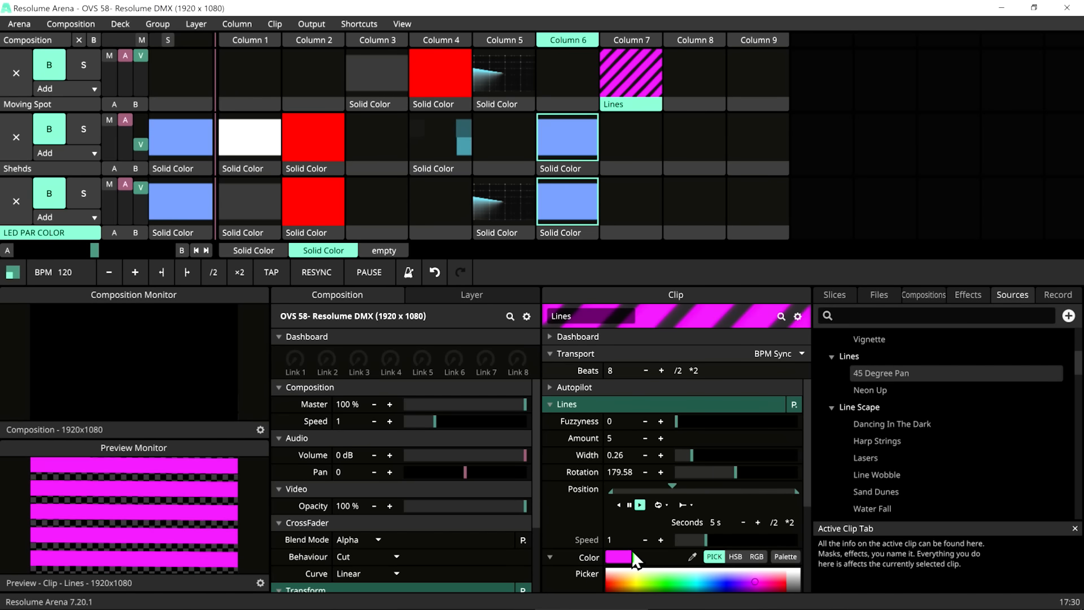
left_click(715, 569)
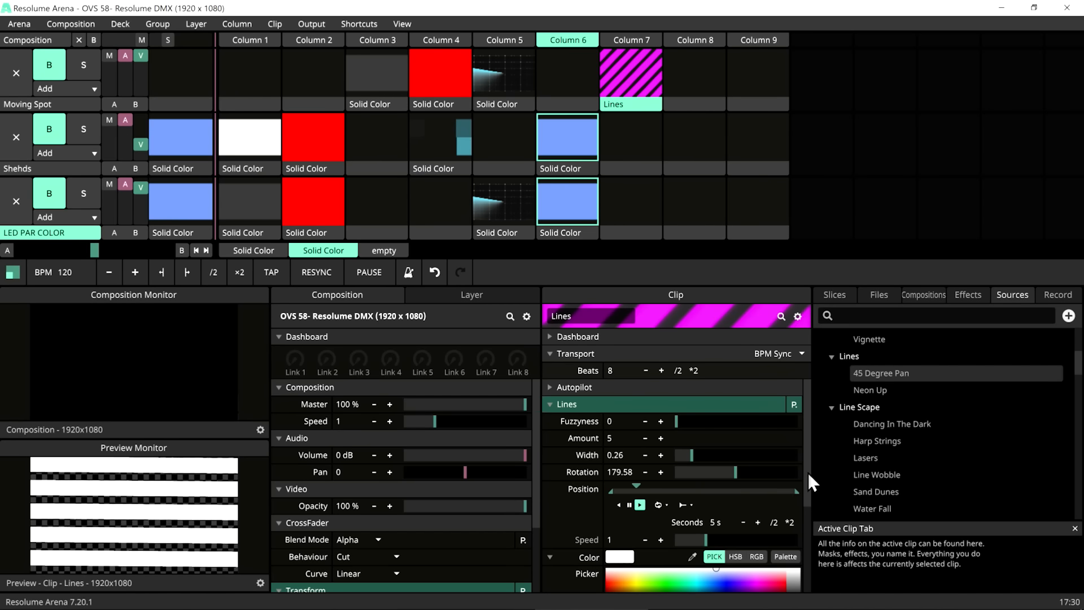
Animate the Lines clip's HSB brightness over 4 beats with an envelope of four decaying pulses, and play the clip
left_click_drag(808, 472, 807, 493)
left_click(735, 522)
scroll(551, 500, "down", 2)
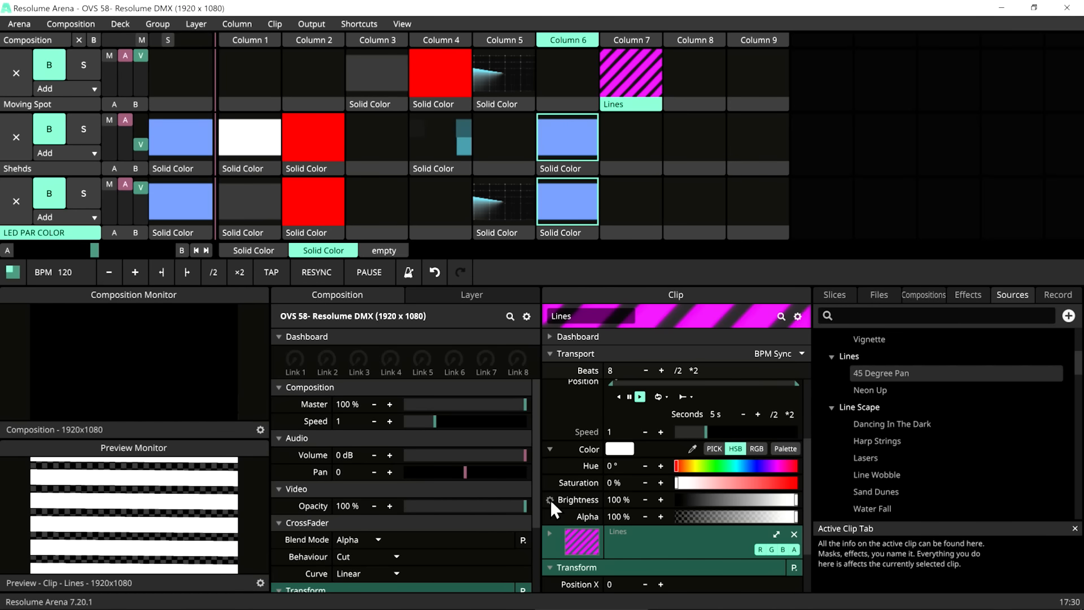
mouse_move(792, 501)
left_mouse_down()
mouse_move(776, 500)
mouse_move(798, 500)
left_mouse_up()
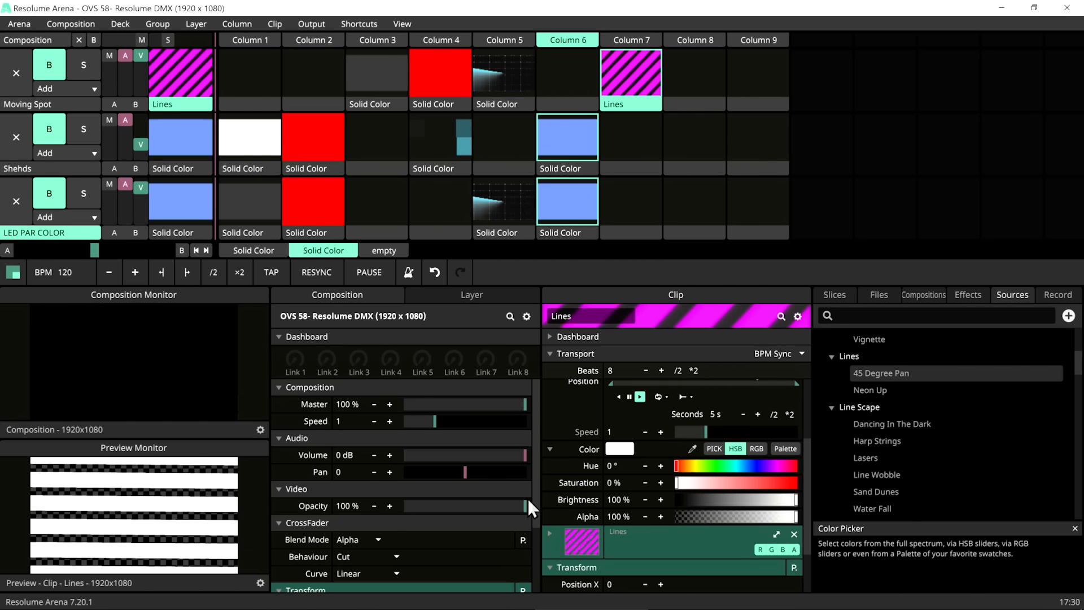
left_click(548, 500)
left_click(482, 468)
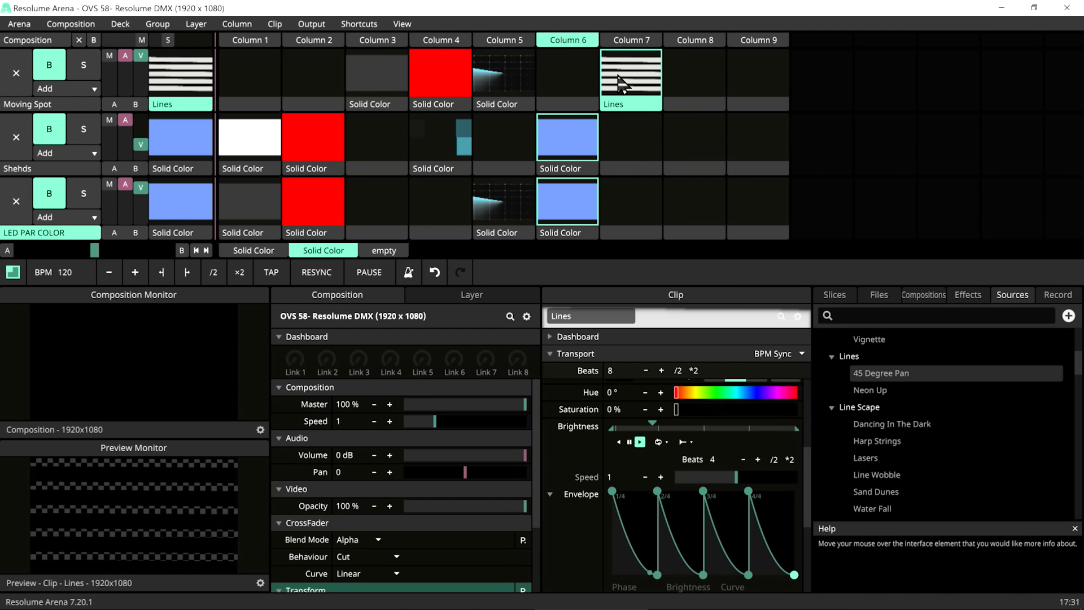
Add the Shaper source to Column 7 of the LED PAR COLOR layer and scale the clip down
left_click(630, 232)
scroll(937, 429, "down", 5)
left_click_drag(856, 408, 649, 221)
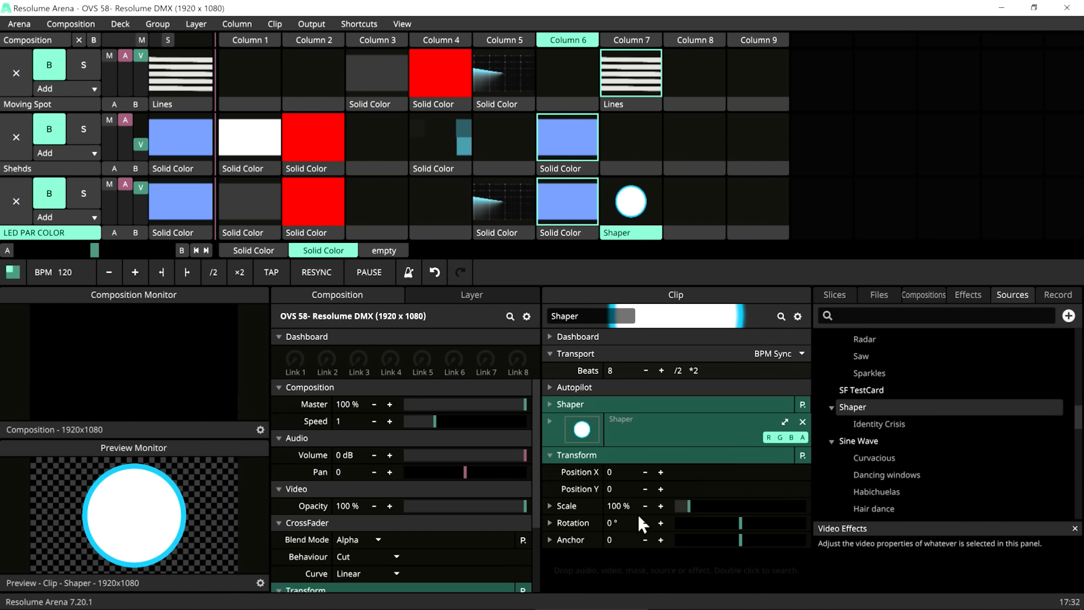
left_click_drag(652, 506, 608, 507)
Apply the Plasma palette preset to the Shaper clip's outline color and animate it
left_click(549, 404)
left_click(549, 524)
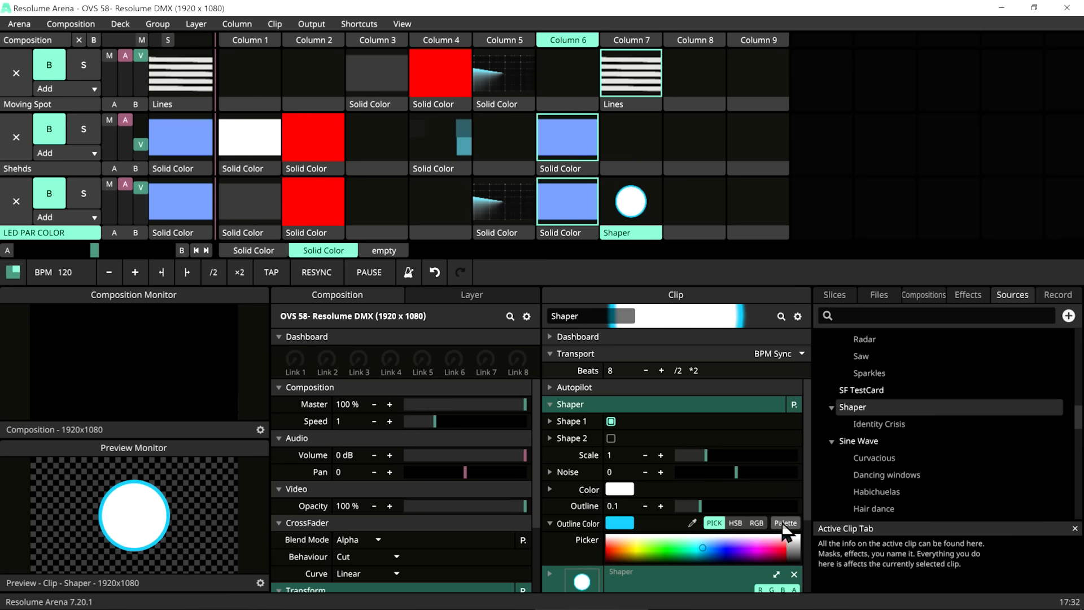
left_click(784, 522)
scroll(772, 522, "down", 3)
scroll(770, 492, "up", 3)
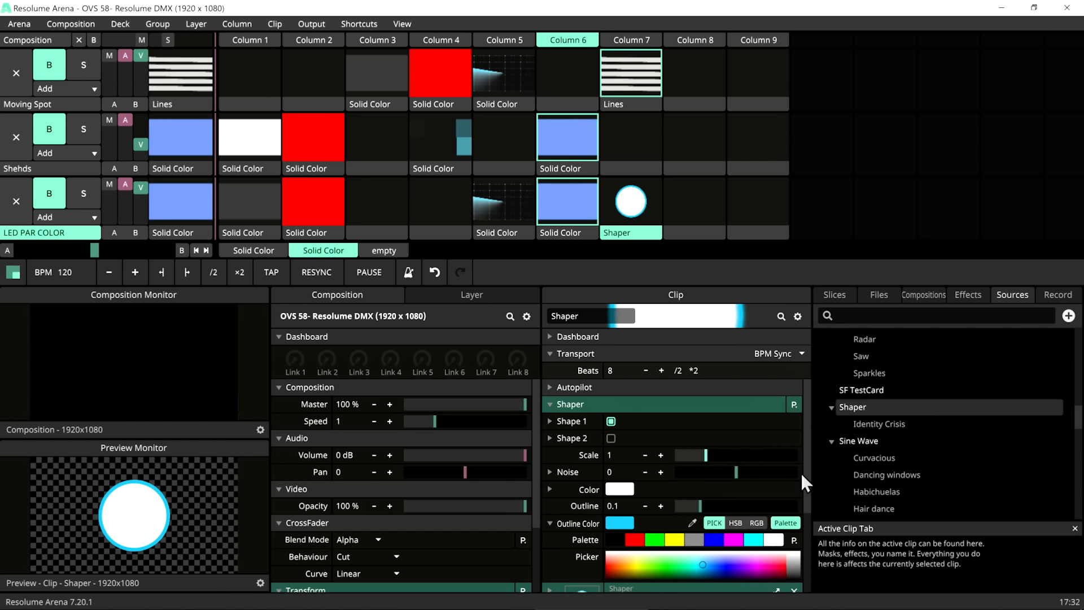
left_click(793, 540)
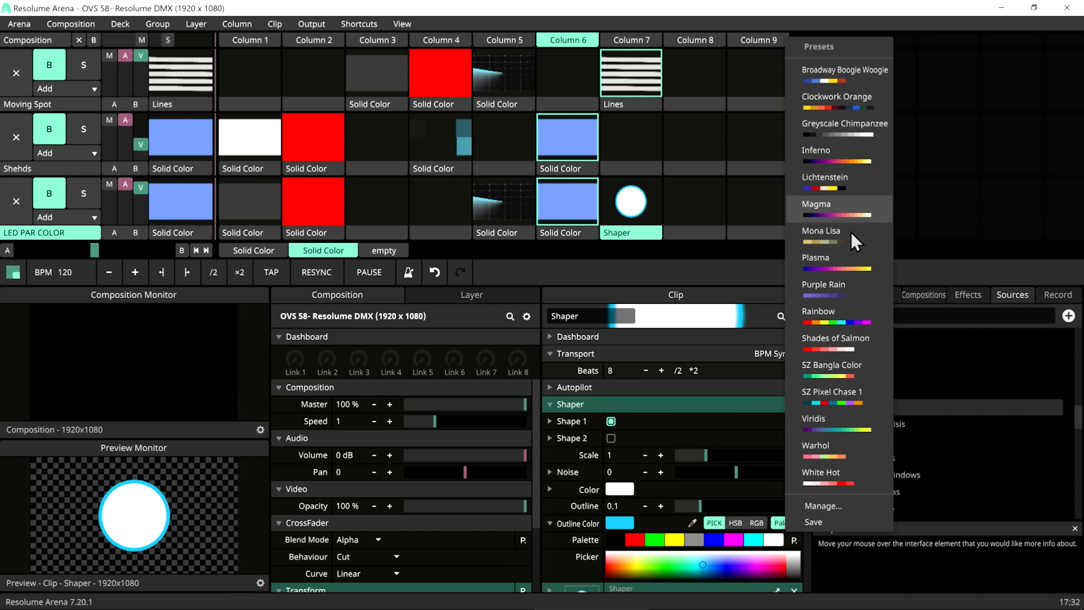
left_click(854, 269)
Apply the Plasma palette preset to the Shaper's main color and animate it over 4 beats
scroll(678, 429, "down", 2)
left_click(549, 416)
left_click(735, 416)
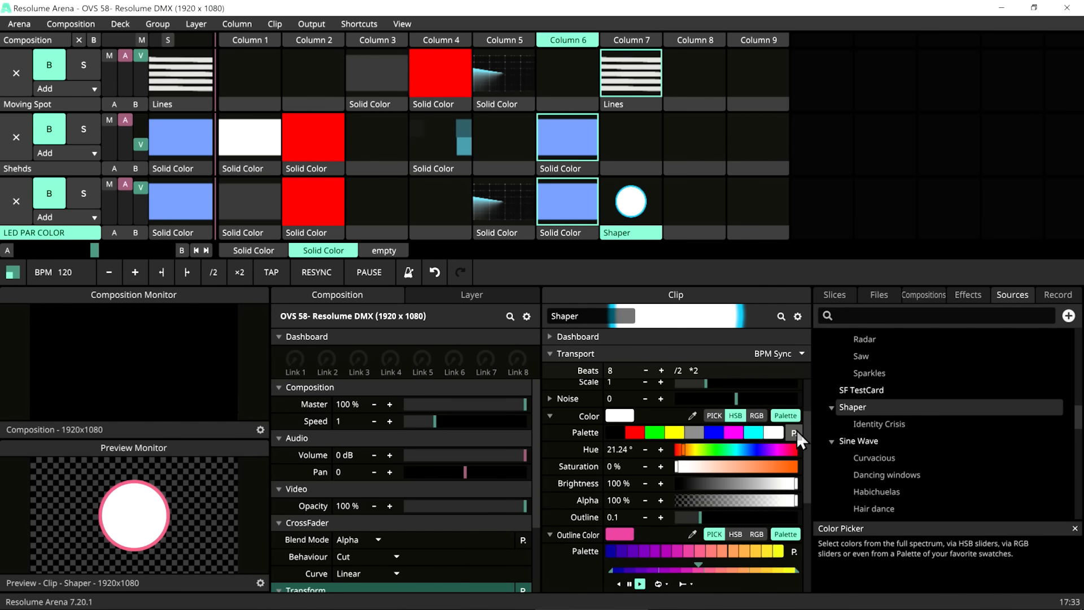
left_click(795, 433)
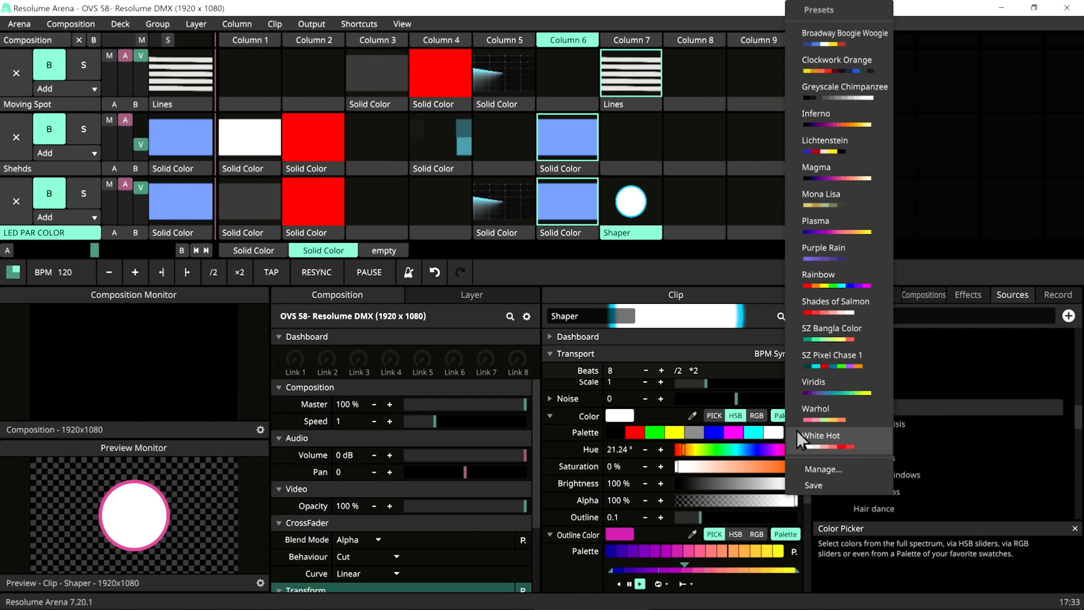
left_click(834, 235)
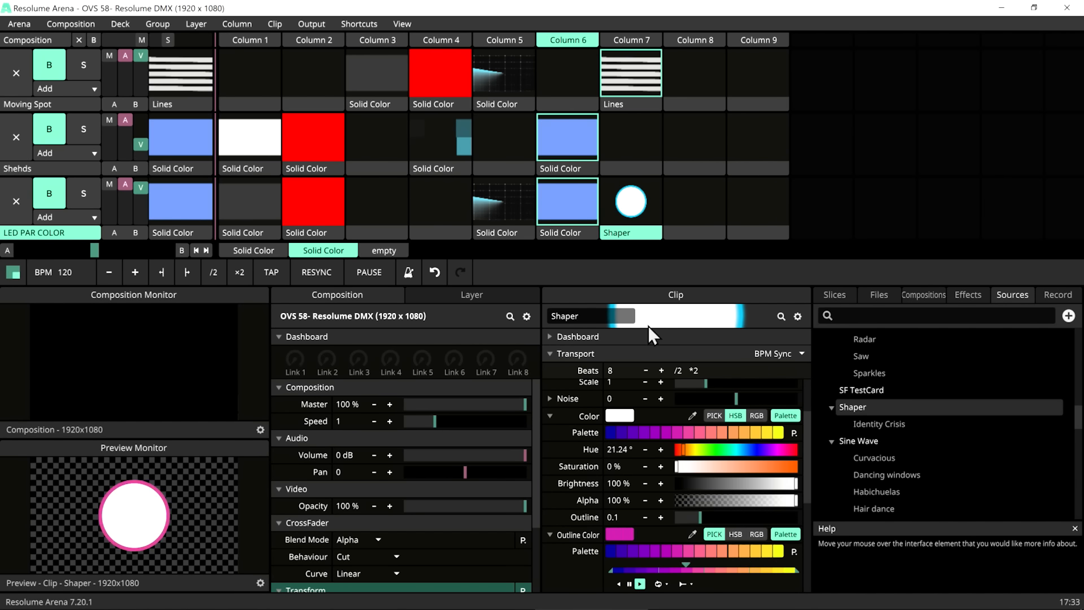
left_click(550, 432)
left_click(489, 280)
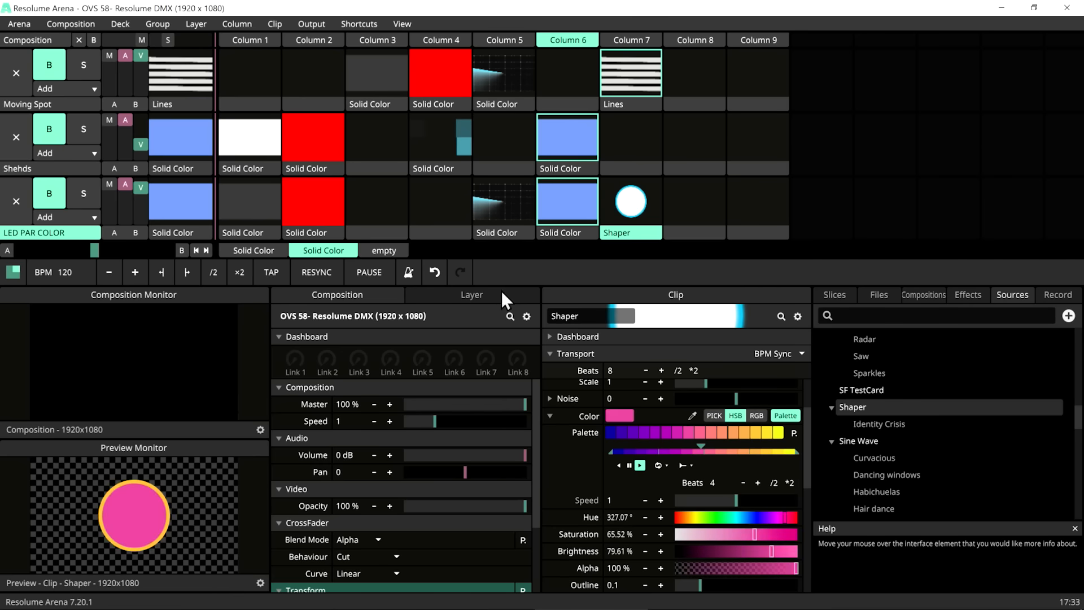
Set the main color animation's speed to 8 and its playback mode to random
mouse_move(737, 501)
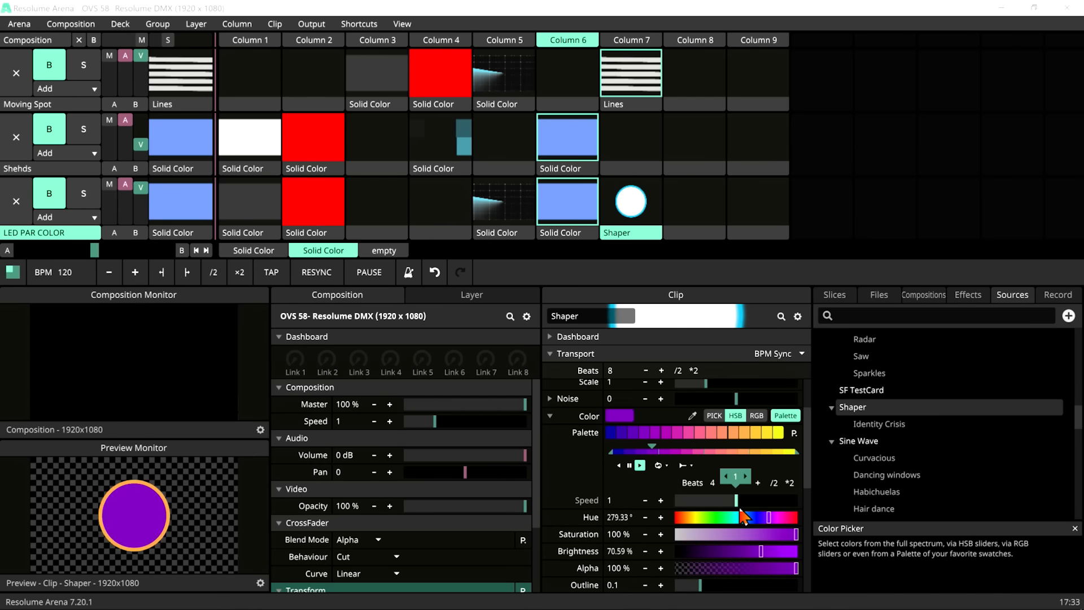
left_click_drag(740, 499, 782, 497)
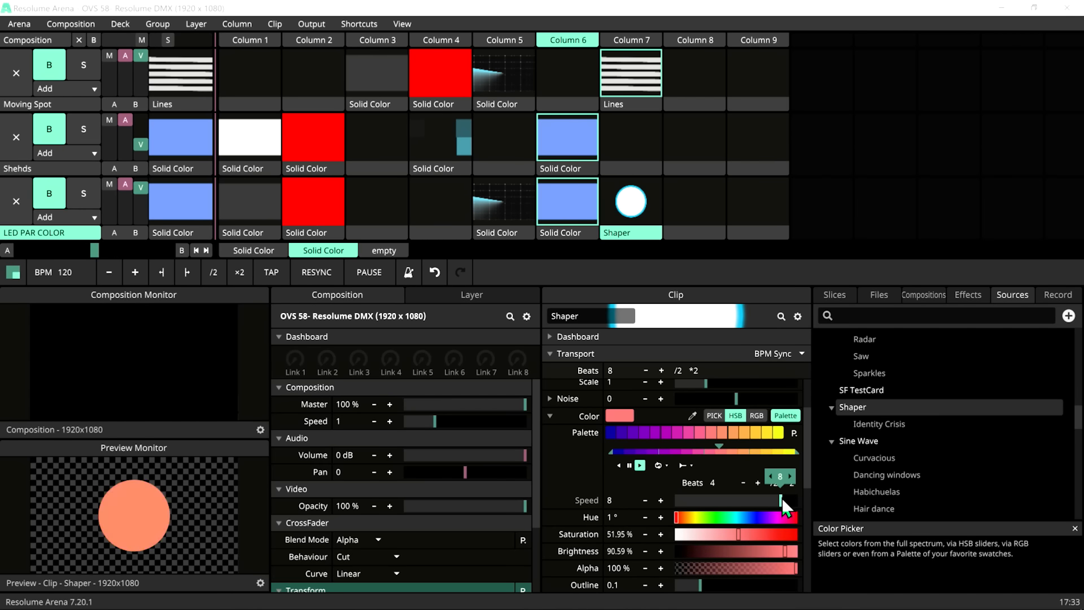
left_click(658, 466)
left_click(681, 513)
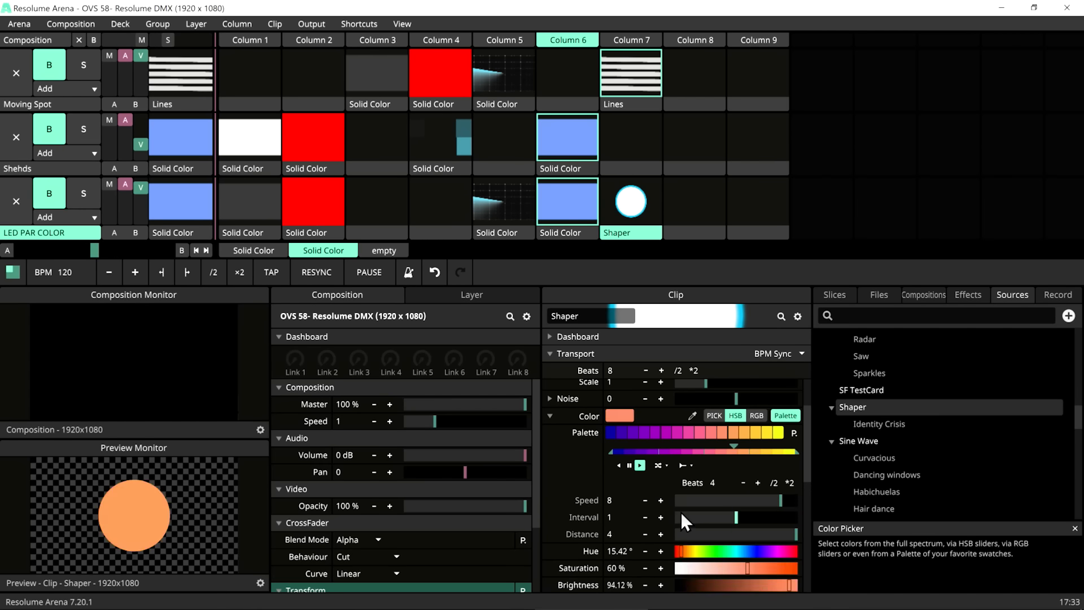
scroll(636, 480, "down", 3)
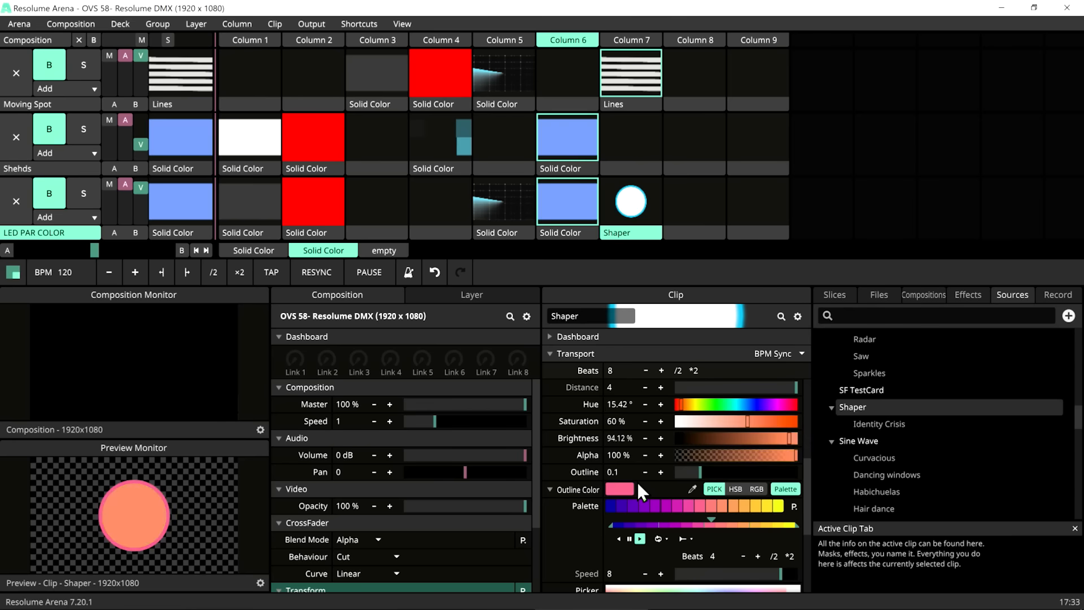
Set the Shaper clip's outline thickness to 0.29
left_click_drag(700, 472, 743, 472)
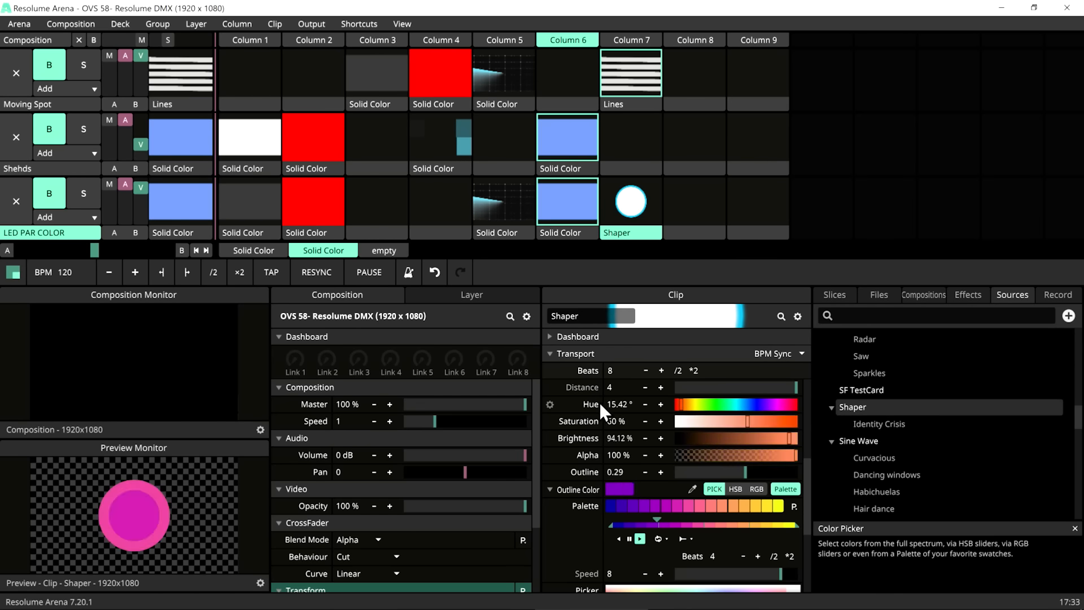
left_click(573, 354)
left_click(574, 355)
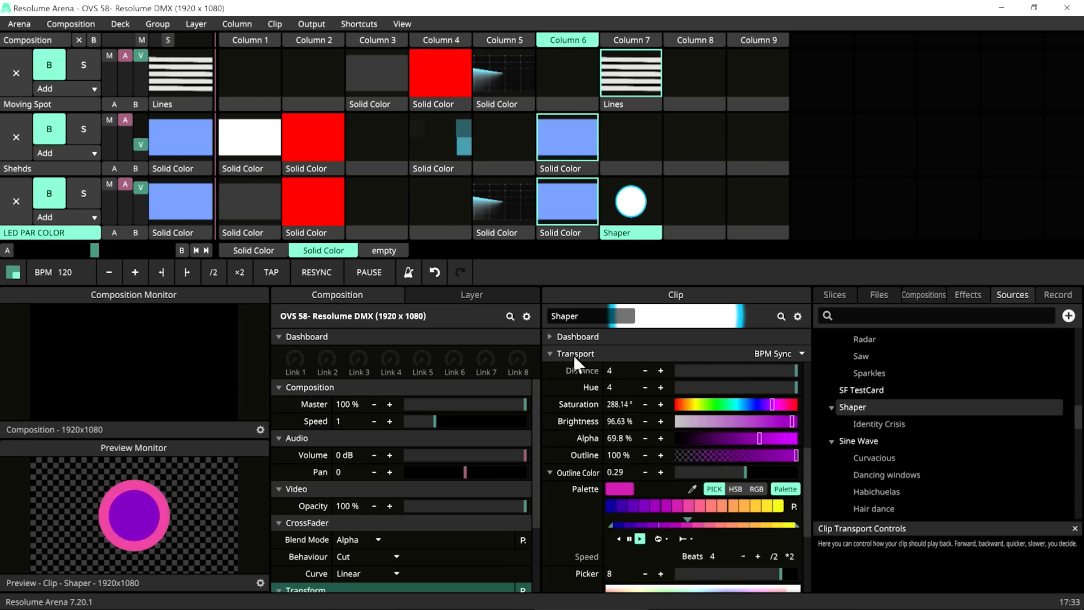
Animate the Shaper clip's vertical position with BPM Sync, set its playback to Bounce and raise the animation speed
scroll(577, 405, "down", 3)
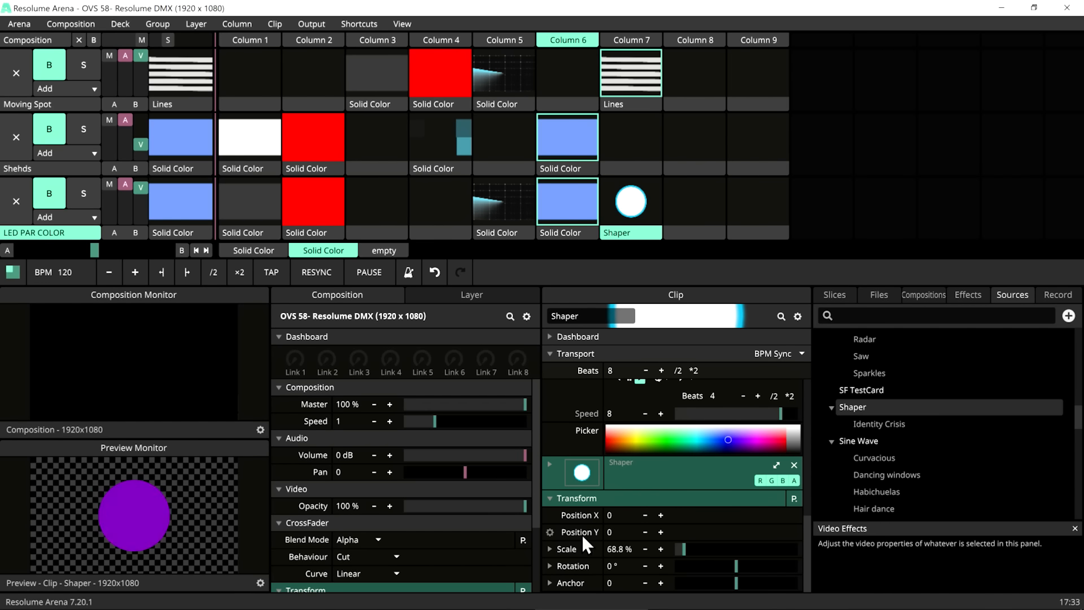
left_click(550, 532)
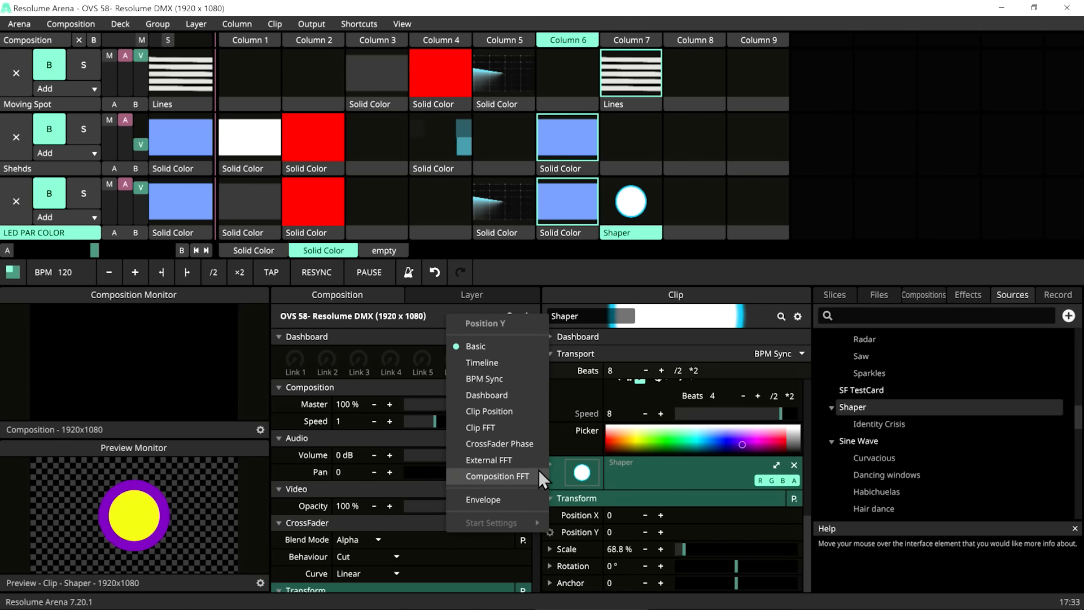
left_click(486, 378)
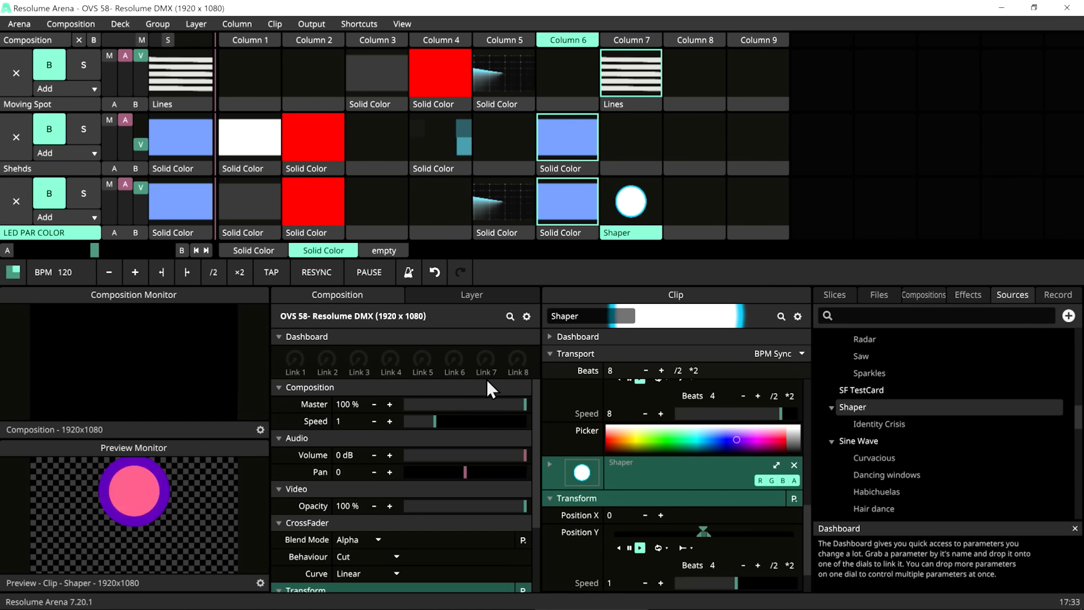
left_click(658, 551)
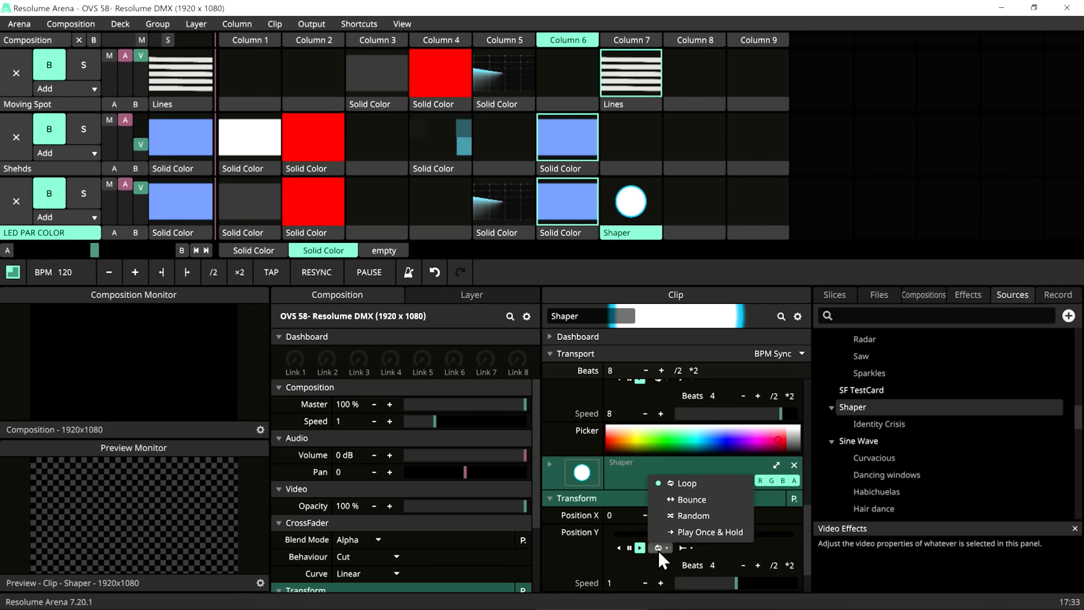
left_click(683, 499)
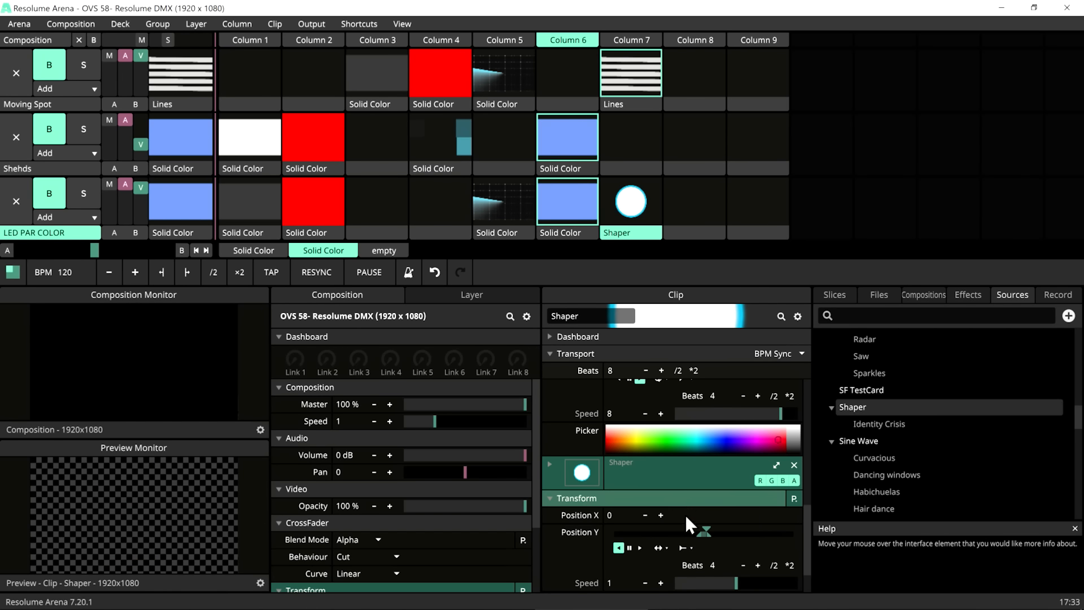
left_click_drag(737, 585, 809, 580)
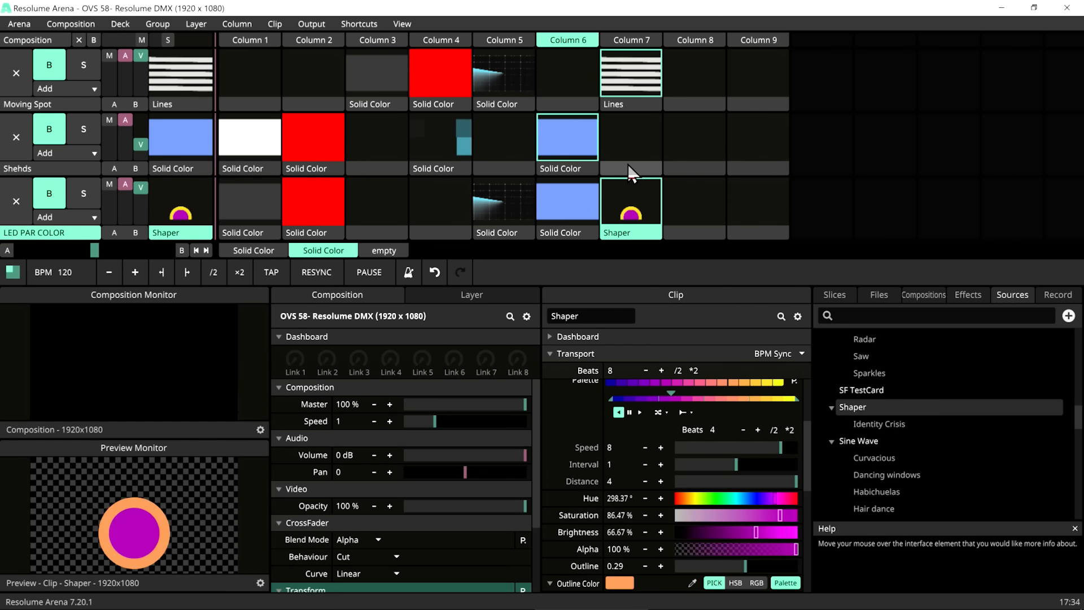
Add a Solid Color source to Column 8 of the Shehds layer
left_click(717, 167)
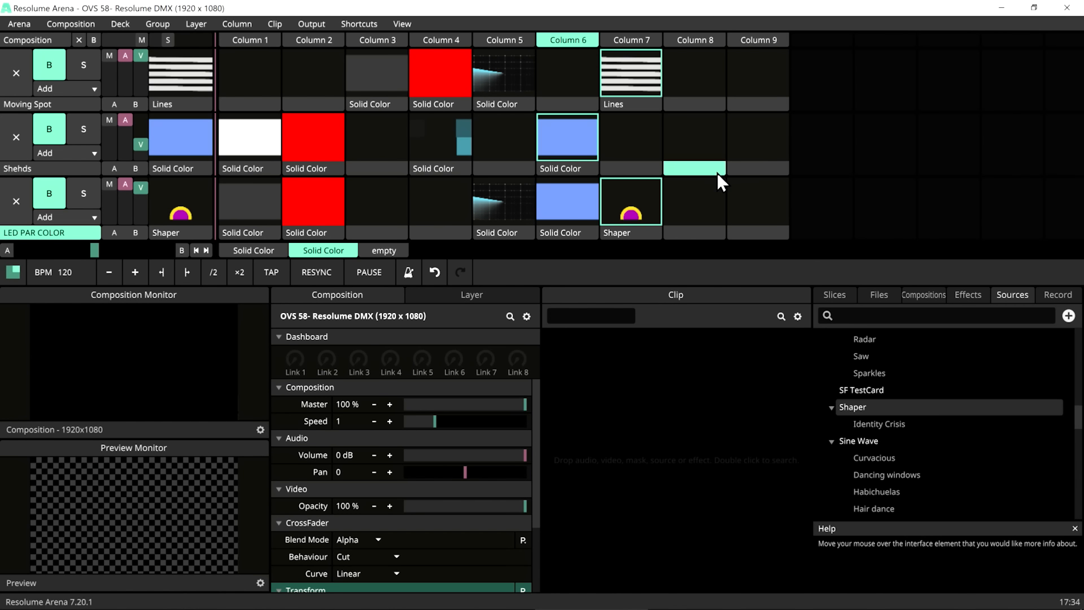
double_click(717, 173)
type("soli")
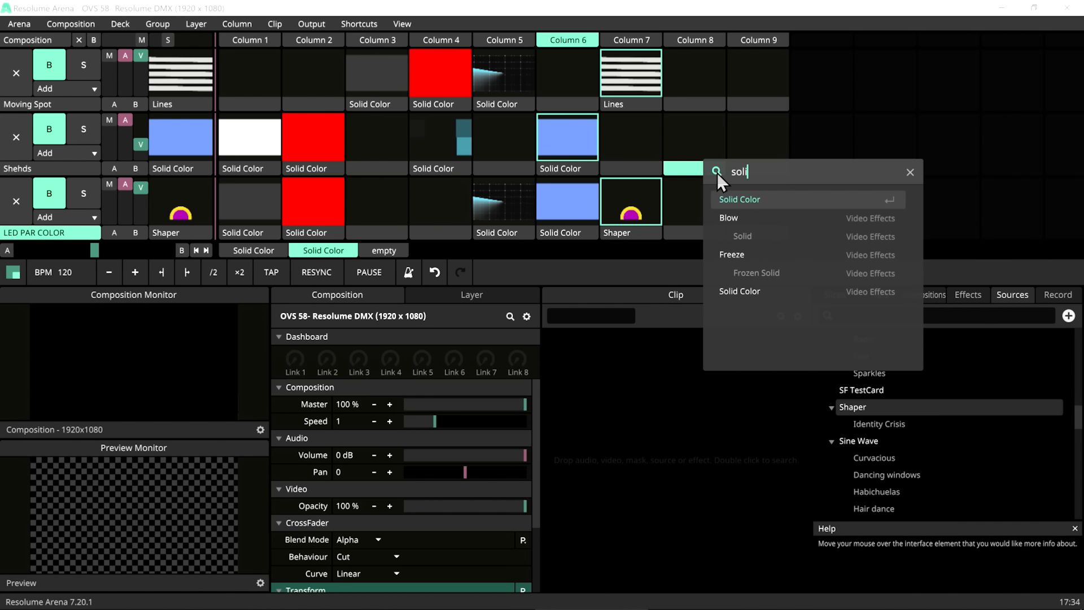
key("Return")
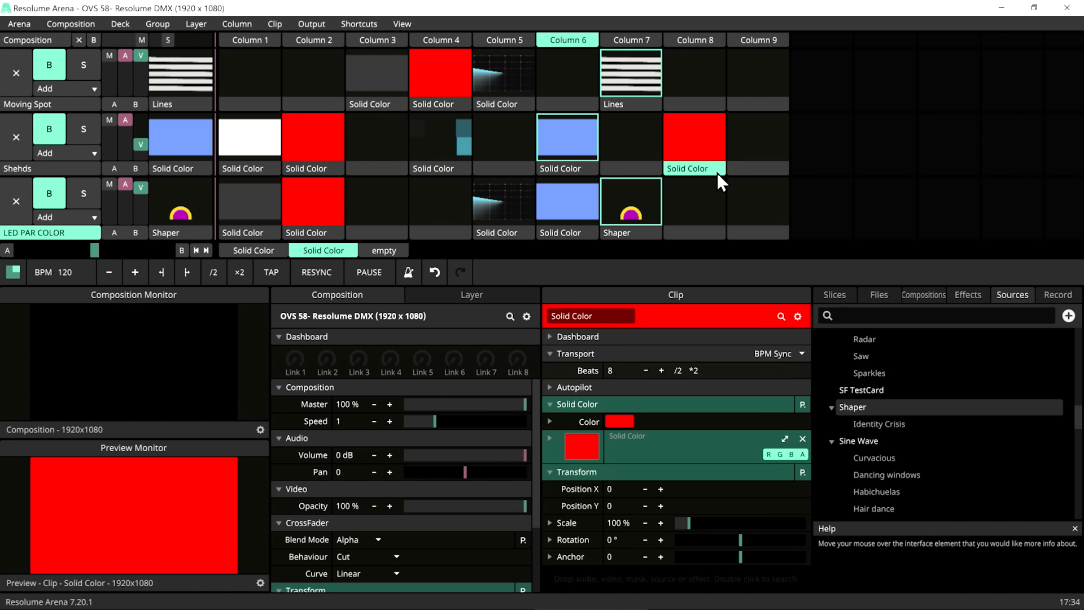
Add a Solid Color clip to Column 8 of the Moving Spot layer
double_click(700, 105)
type("soli")
key("Return")
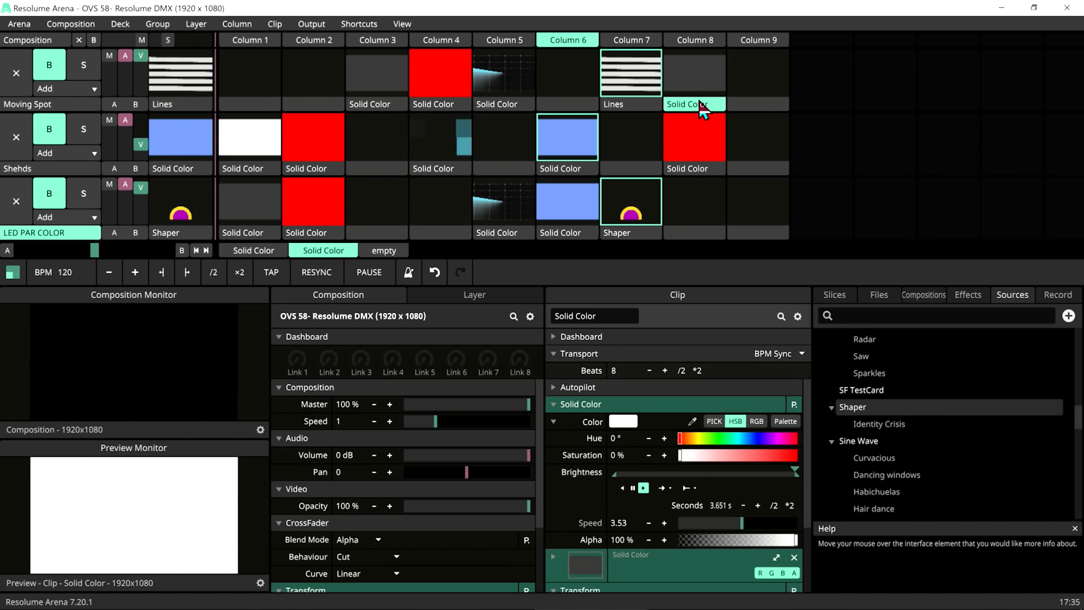
For the Column 8 clip on LED PAR COLOR, enable the palette, set hue to 231.71° and return brightness to Basic control
left_click(692, 234)
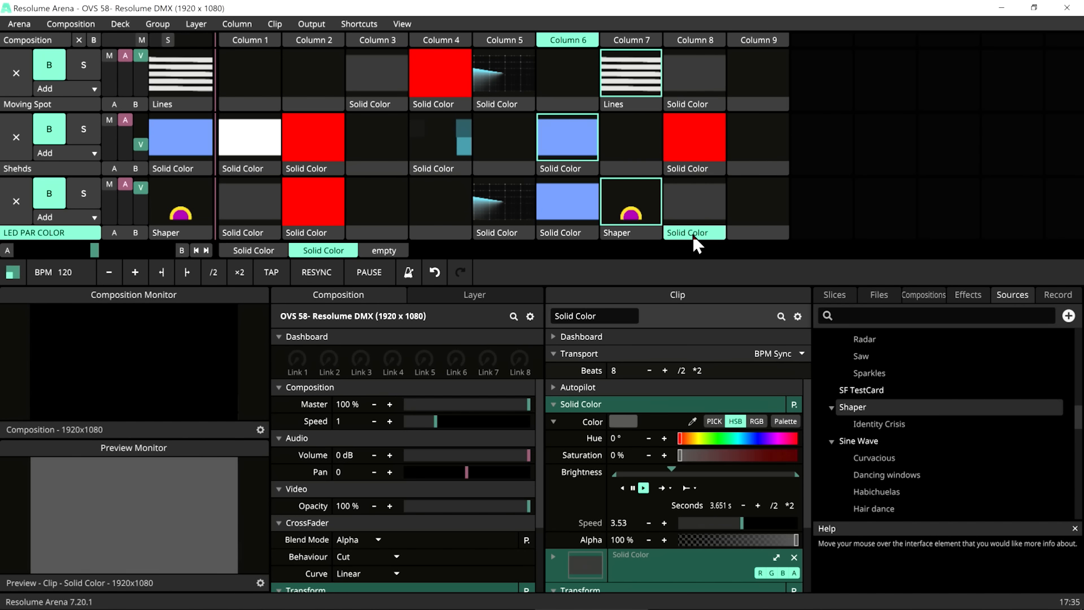
left_click(785, 422)
left_click(754, 455)
right_click(547, 490)
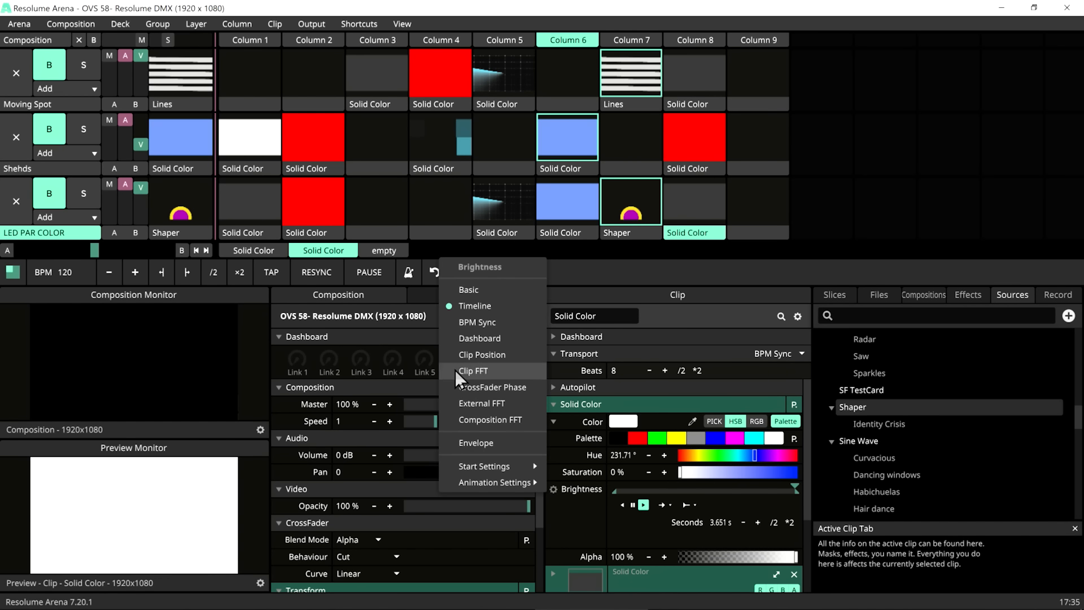
left_click(461, 291)
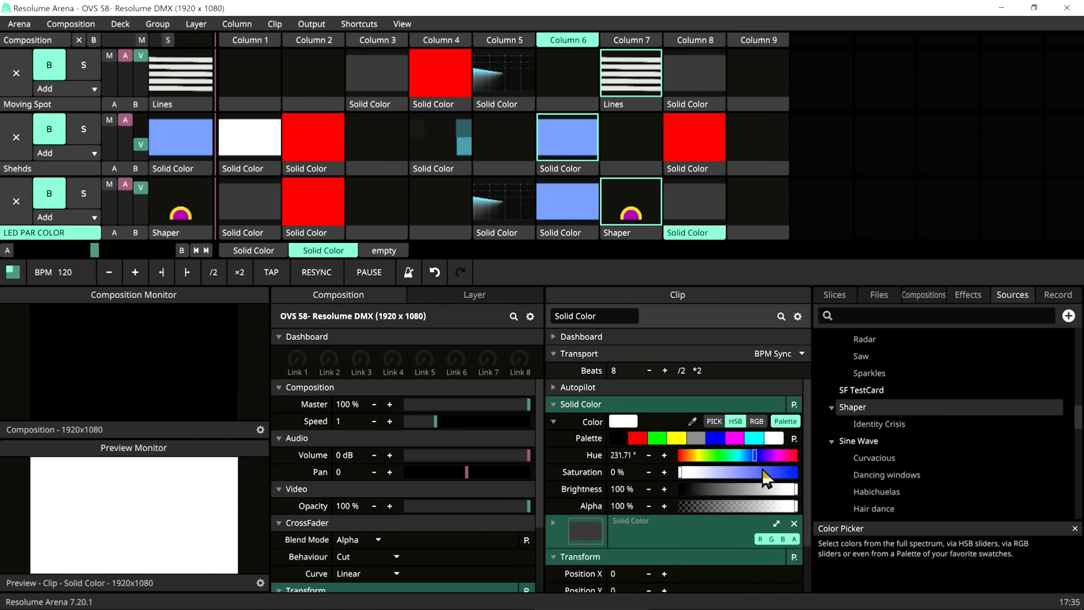
Apply the Magma palette preset to the LED PAR COLOR layer's Column 8 clip and animate its color with BPM Sync
left_click(793, 438)
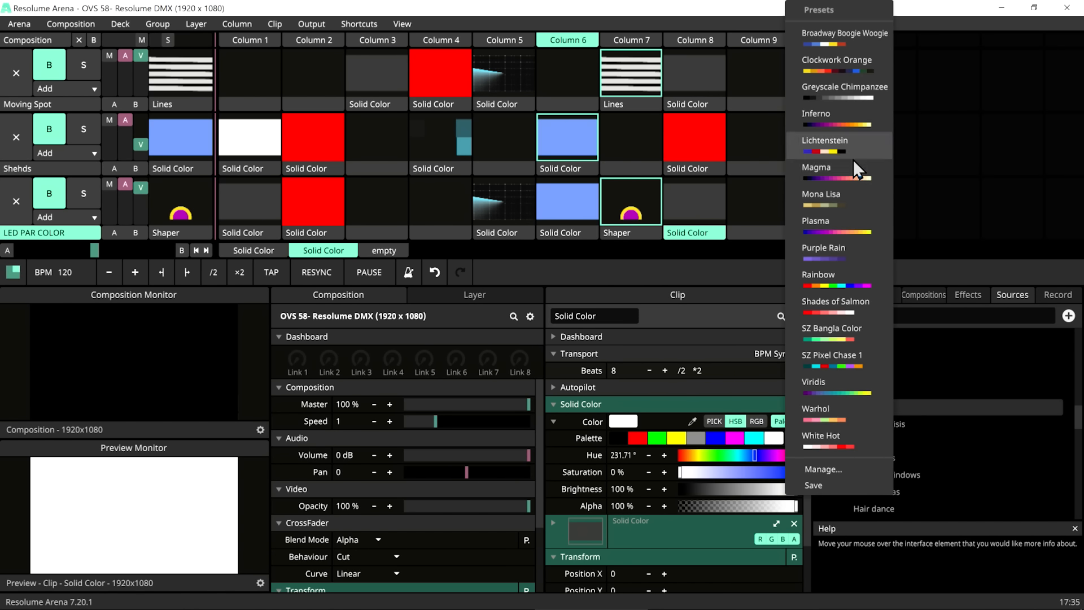
left_click(855, 180)
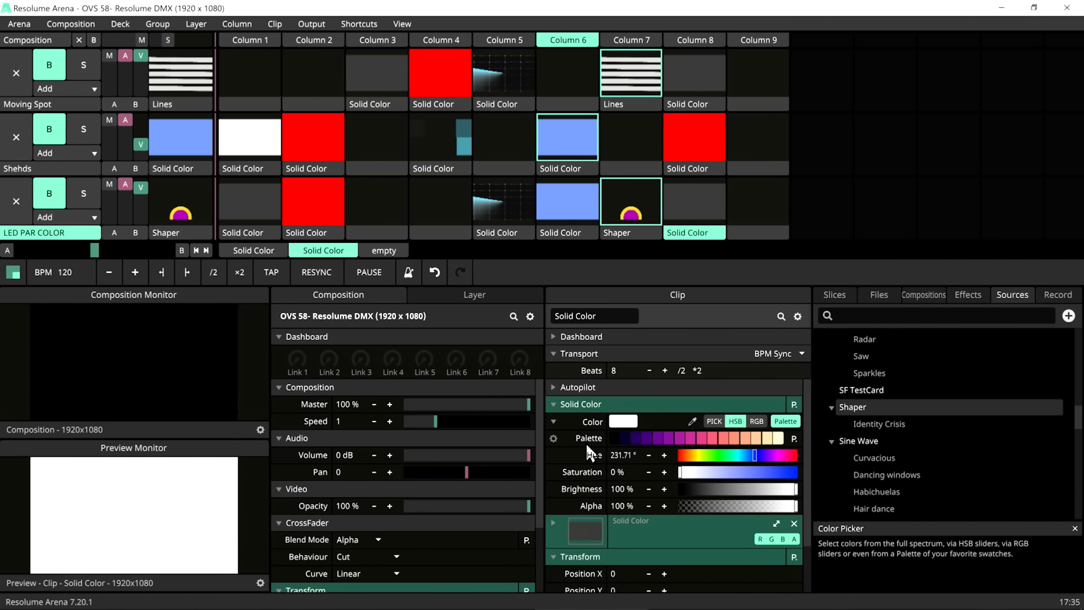
left_click(553, 439)
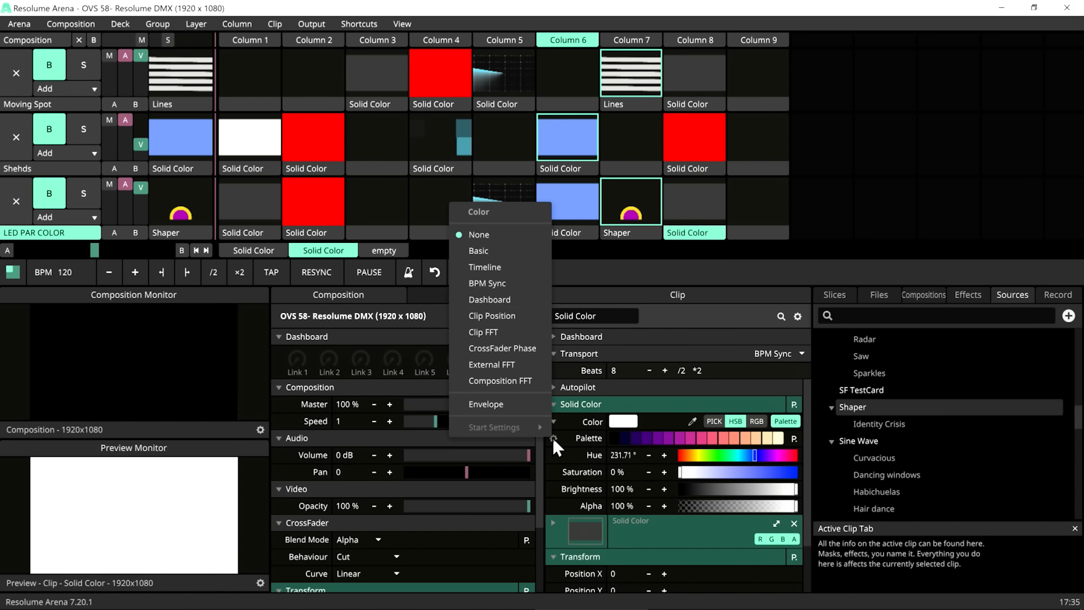
left_click(487, 283)
left_click(667, 471)
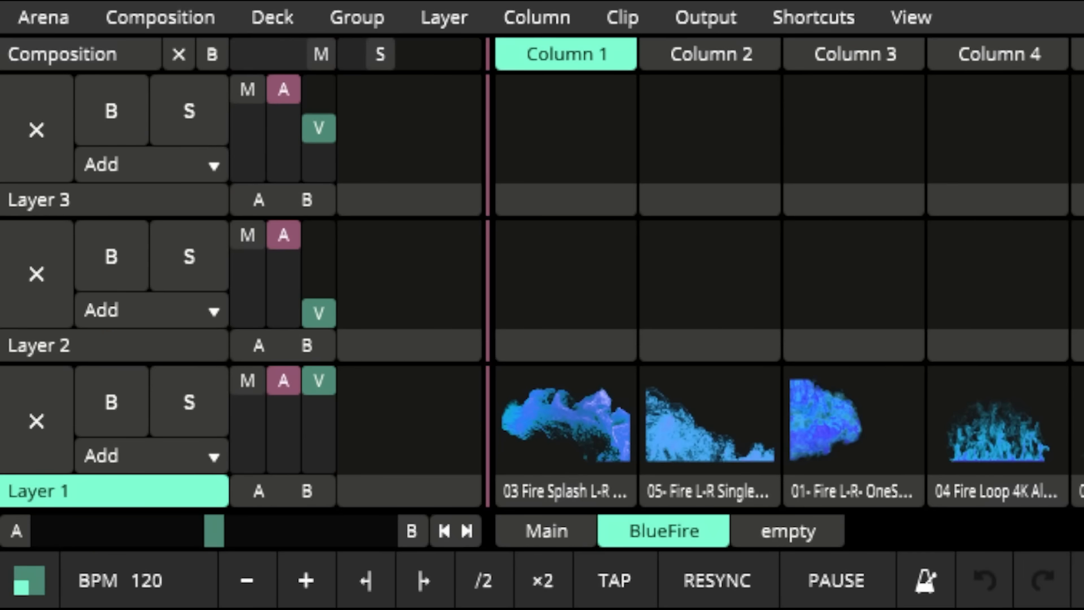
Show the layer transition controls in the composition with the BlueFire deck
left_click(903, 18)
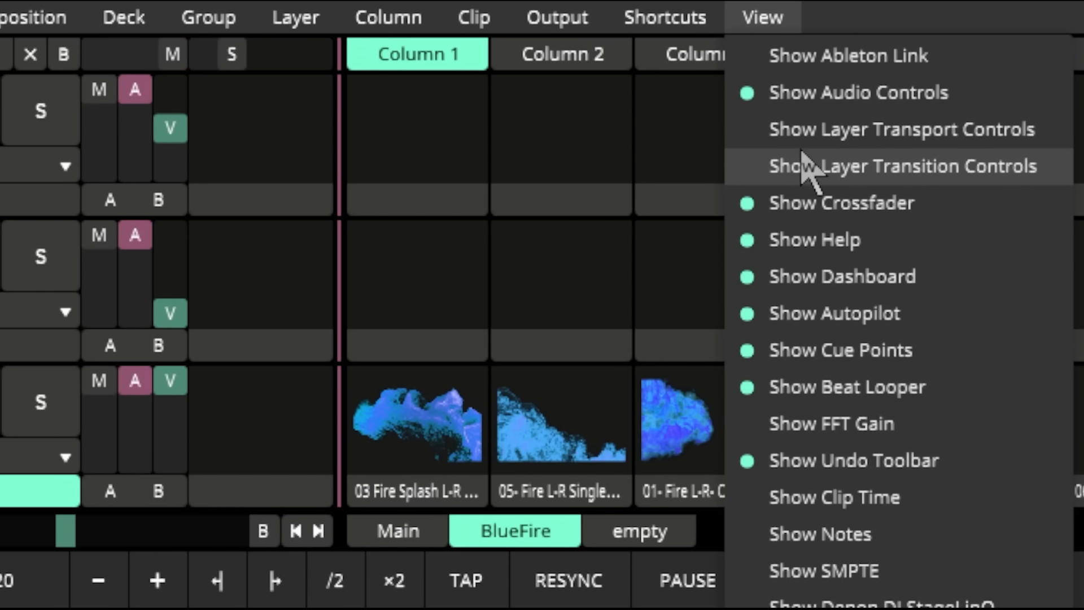
left_click(805, 166)
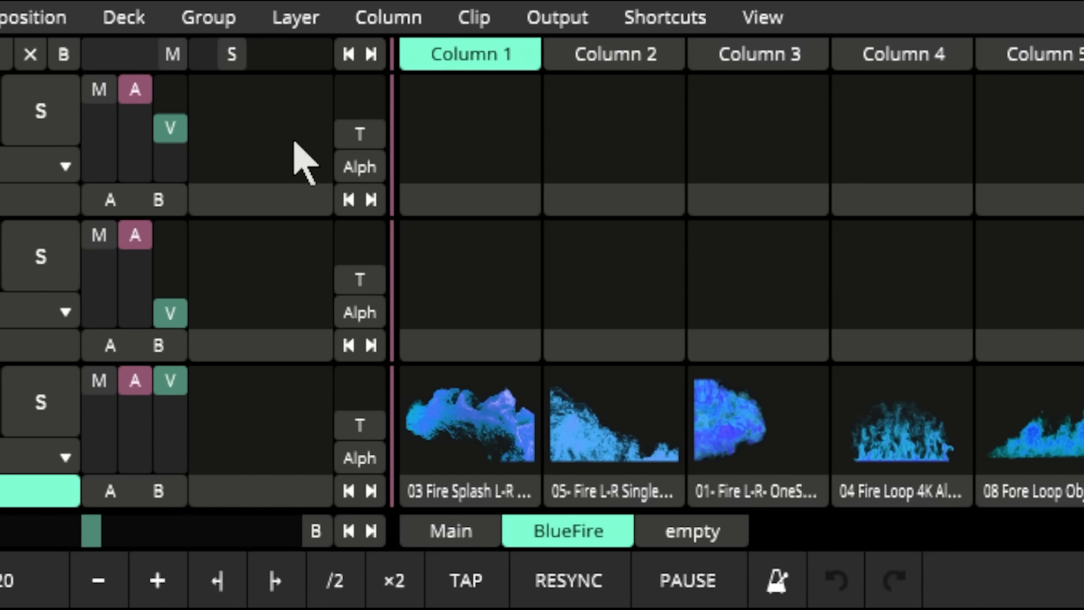